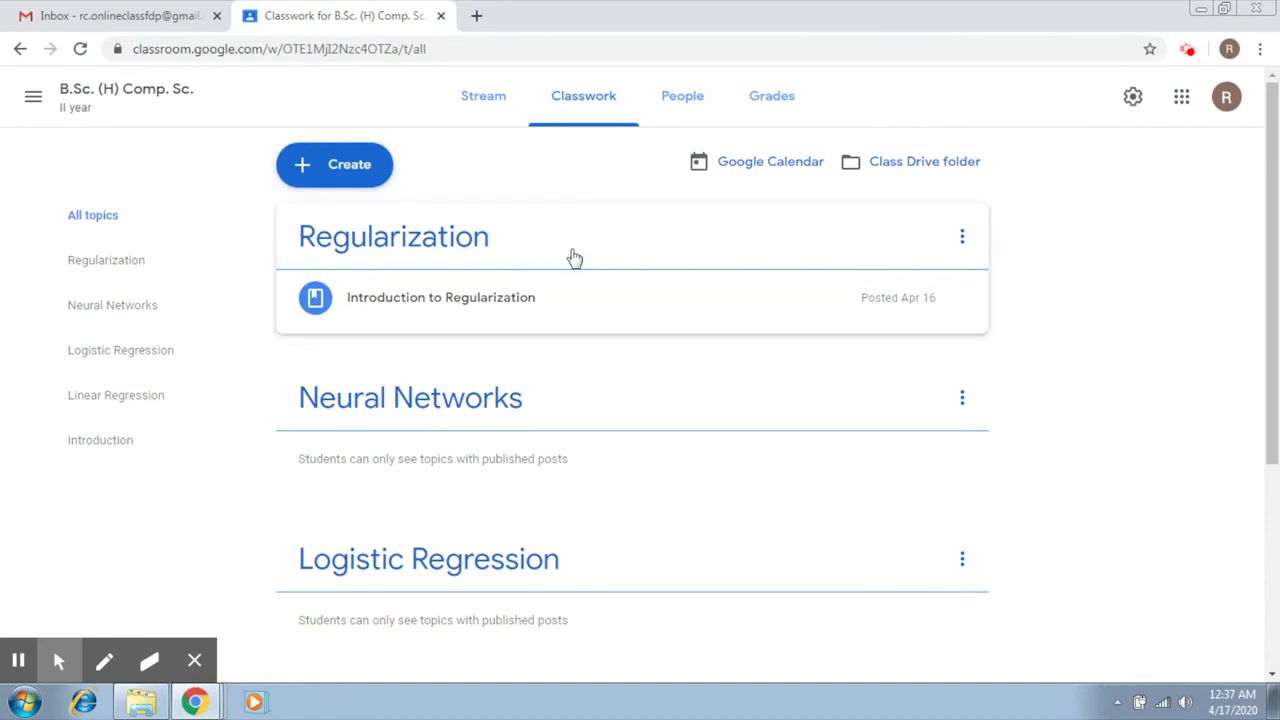
- Create a quiz assignment titled "Quiz - 1" with the instructions "The time duration is 10 minutes."
{"action": "left_click", "coordinate": [341, 167]}
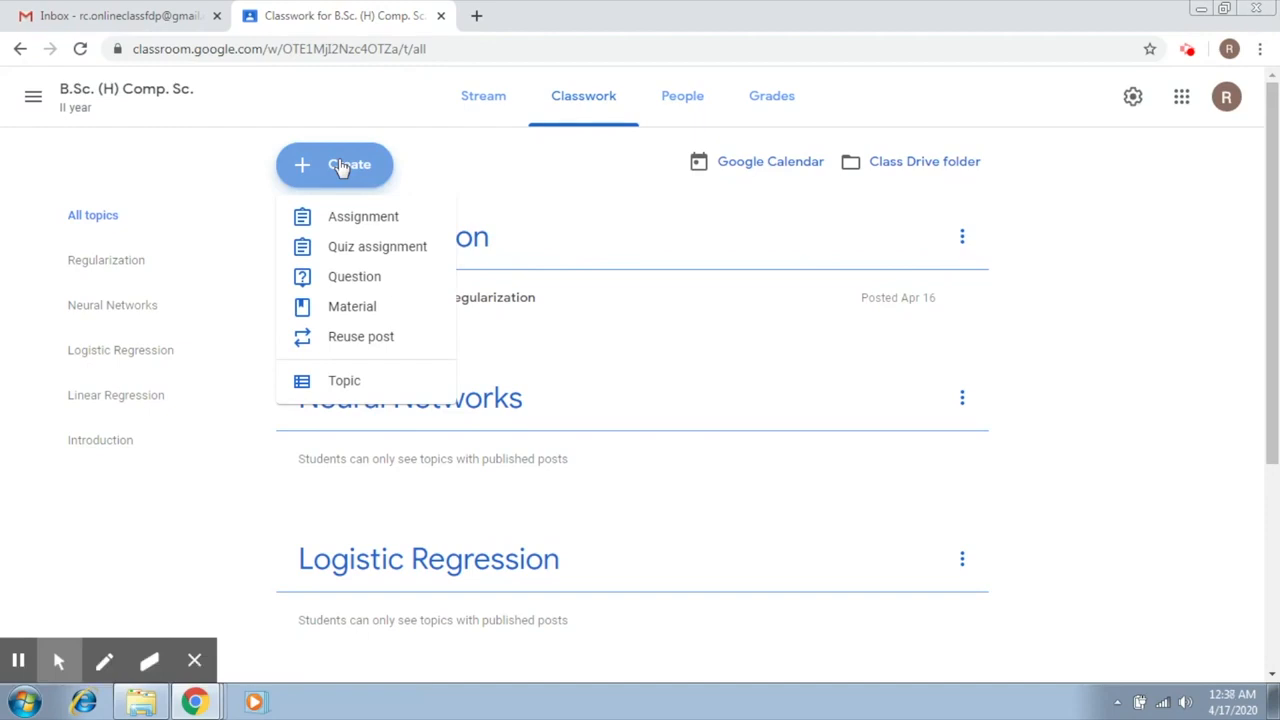
{"action": "left_click", "coordinate": [346, 254]}
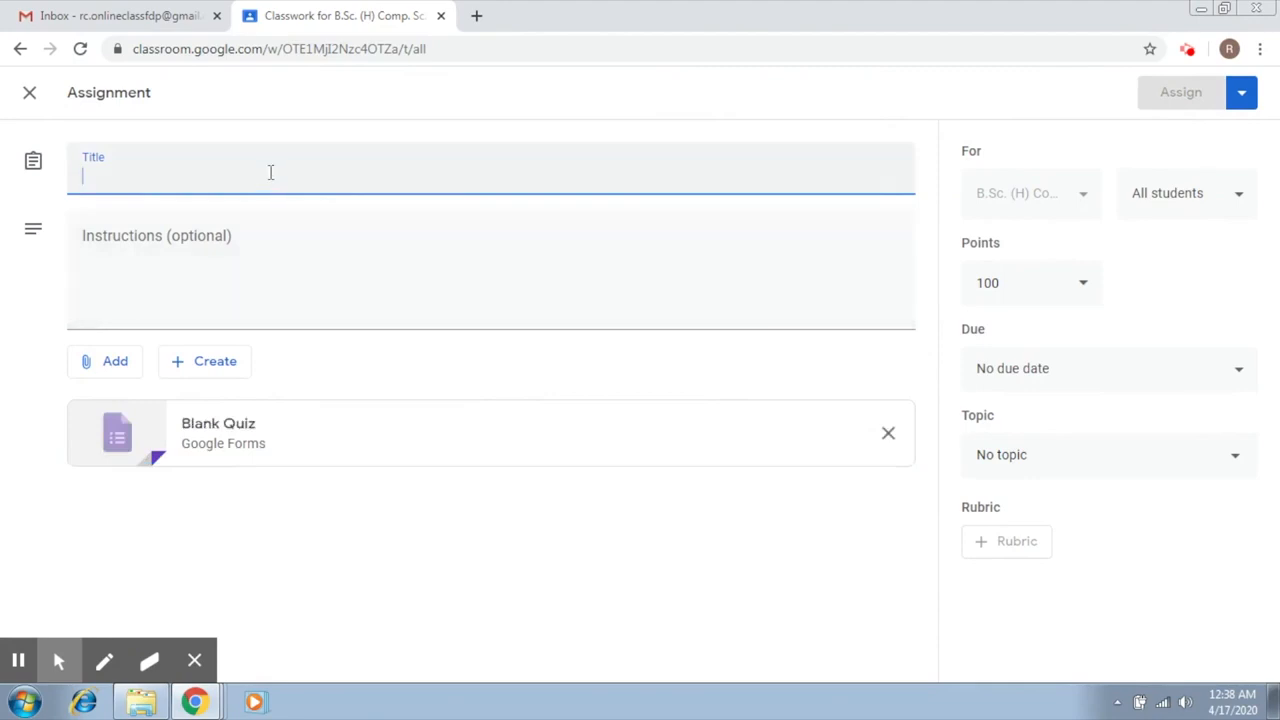
{"action": "type", "text": "Quiz"}
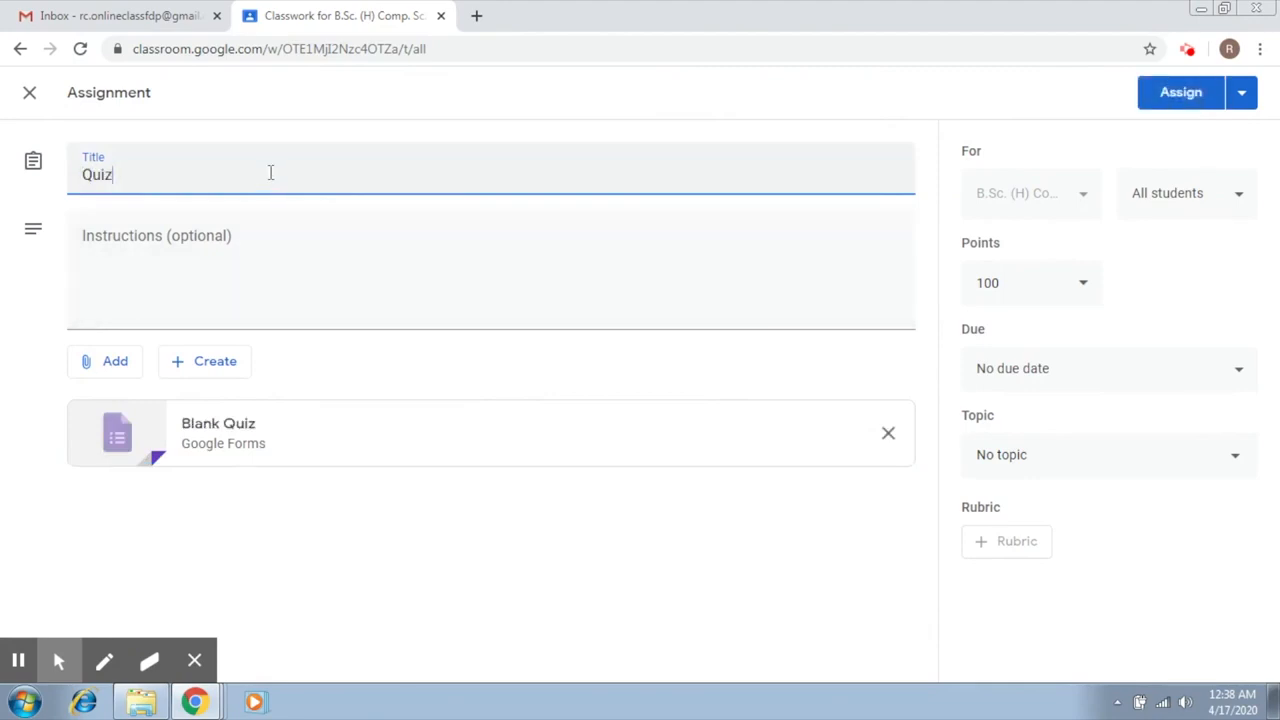
{"action": "type", "text": " - 1"}
{"action": "left_click", "coordinate": [203, 242]}
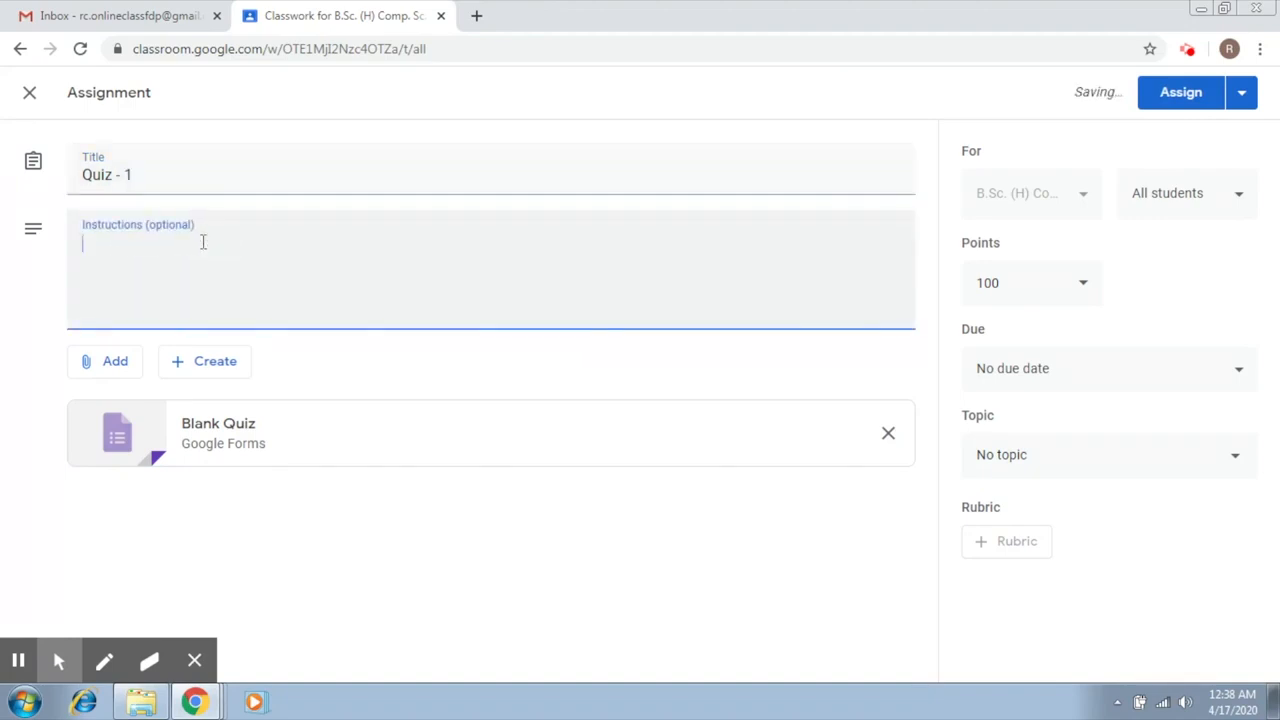
{"action": "type", "text": "The time dur"}
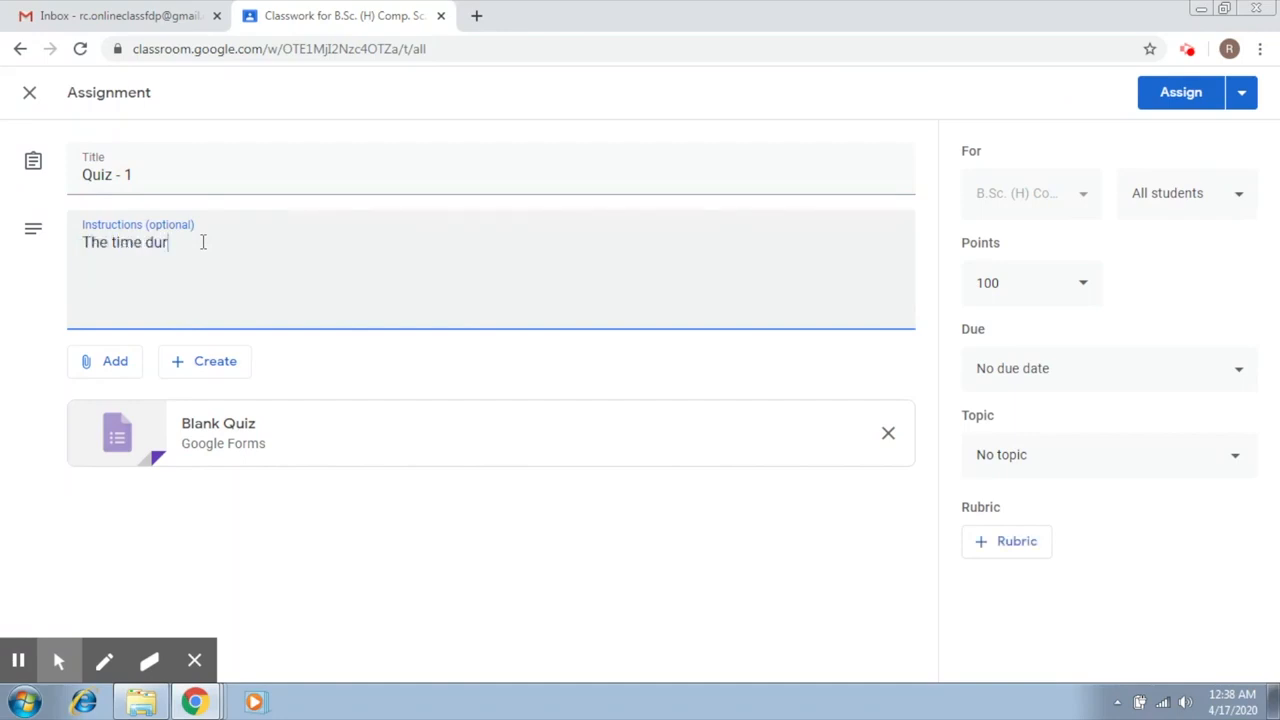
{"action": "type", "text": "ation is 10 minutes."}
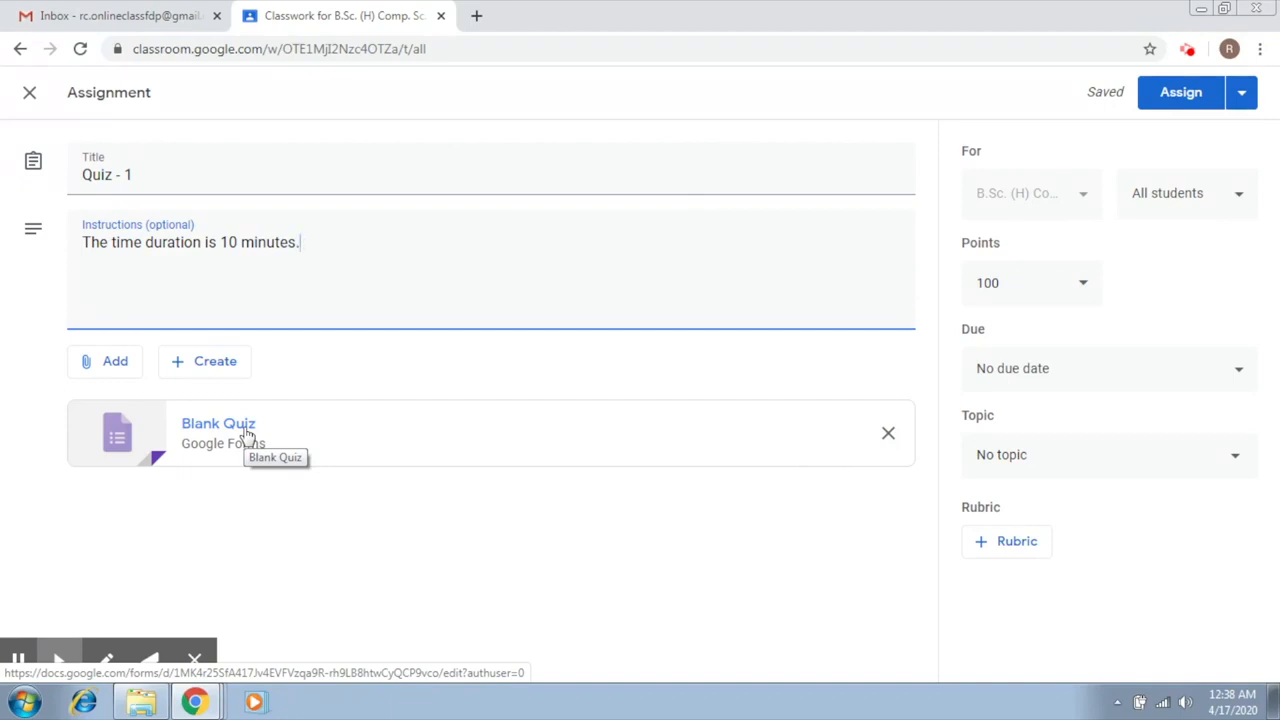
{"action": "left_click", "coordinate": [104, 660]}
{"action": "mouse_move", "coordinate": [272, 402]}
{"action": "left_mouse_down"}
{"action": "mouse_move", "coordinate": [140, 411]}
{"action": "mouse_move", "coordinate": [323, 397]}
{"action": "mouse_move", "coordinate": [284, 372]}
{"action": "left_mouse_up"}
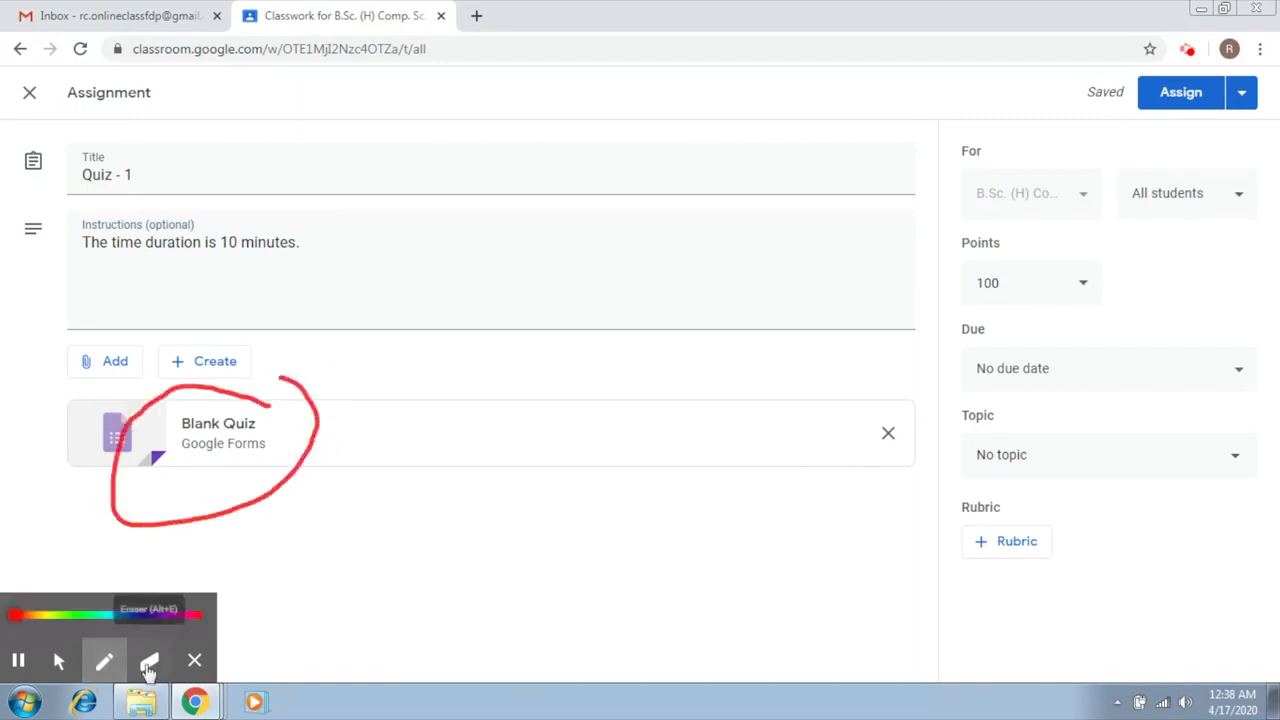
{"action": "left_click", "coordinate": [59, 660]}
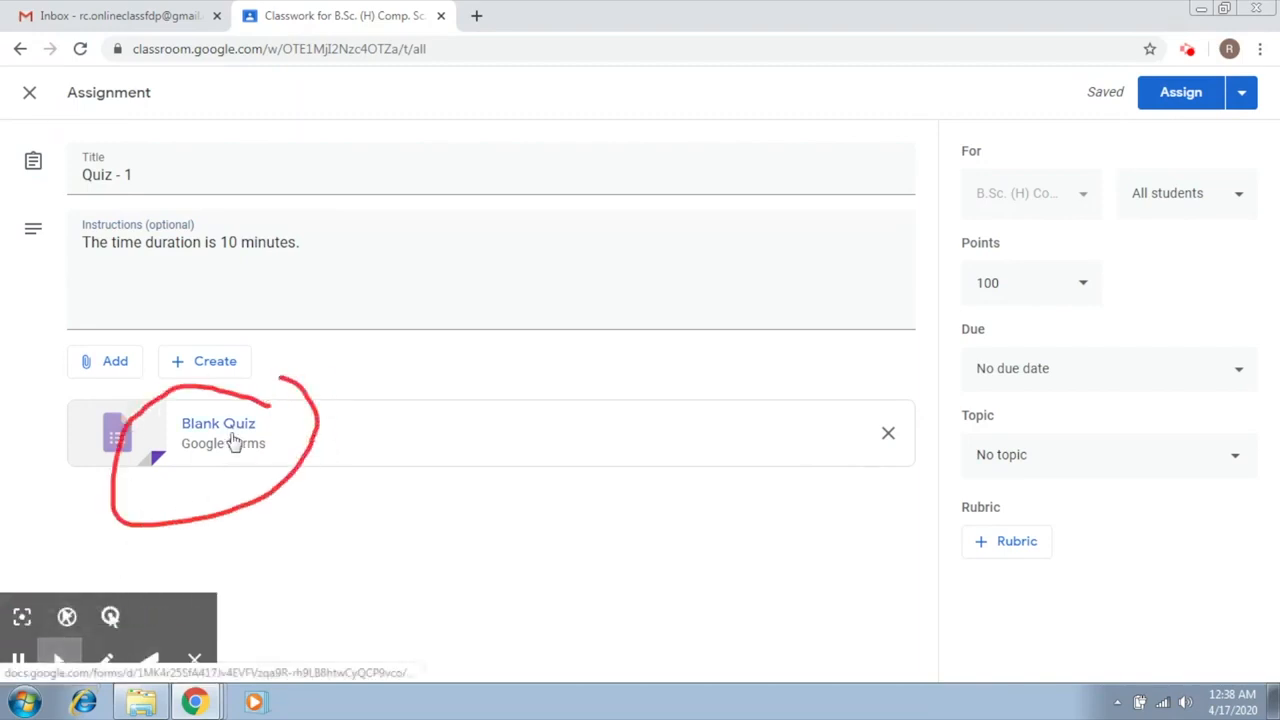
- Open the attached Blank Quiz form, dismiss the introductory tip and change the form title to "Quiz -1"
{"action": "left_click", "coordinate": [232, 442]}
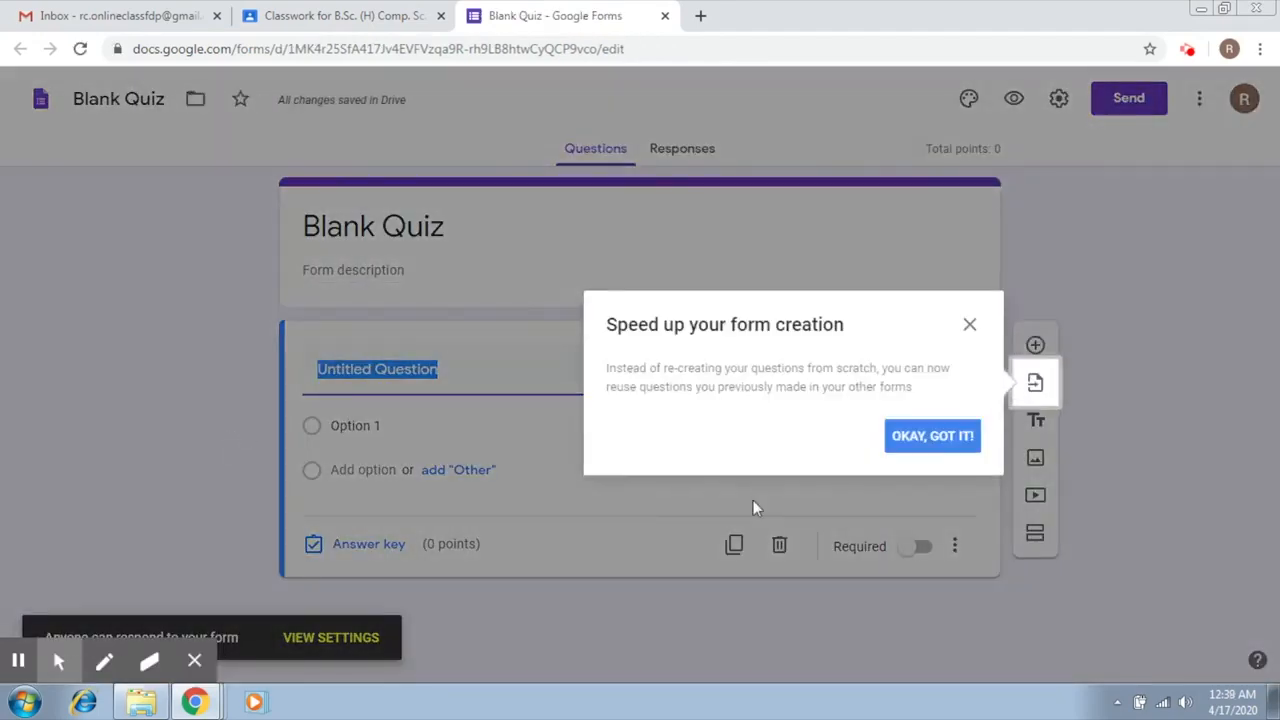
{"action": "left_click", "coordinate": [929, 442]}
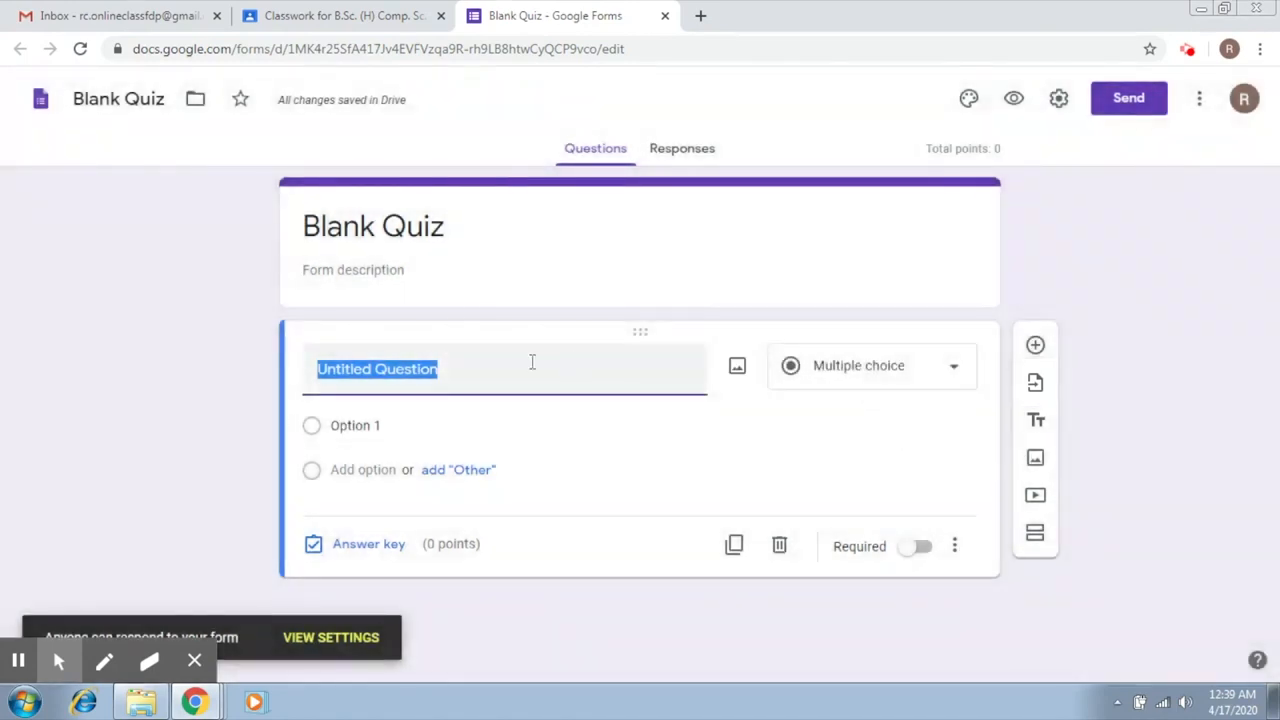
{"action": "left_click", "coordinate": [405, 227]}
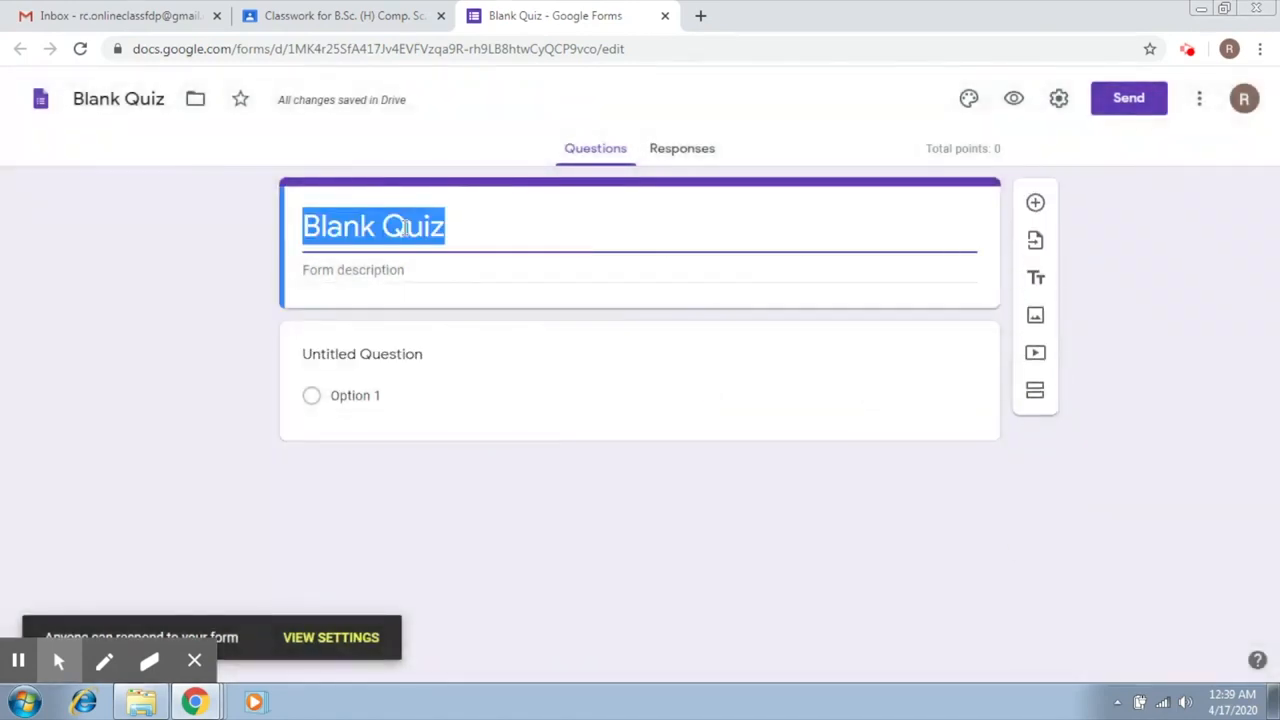
{"action": "type", "text": "Quiz -"}
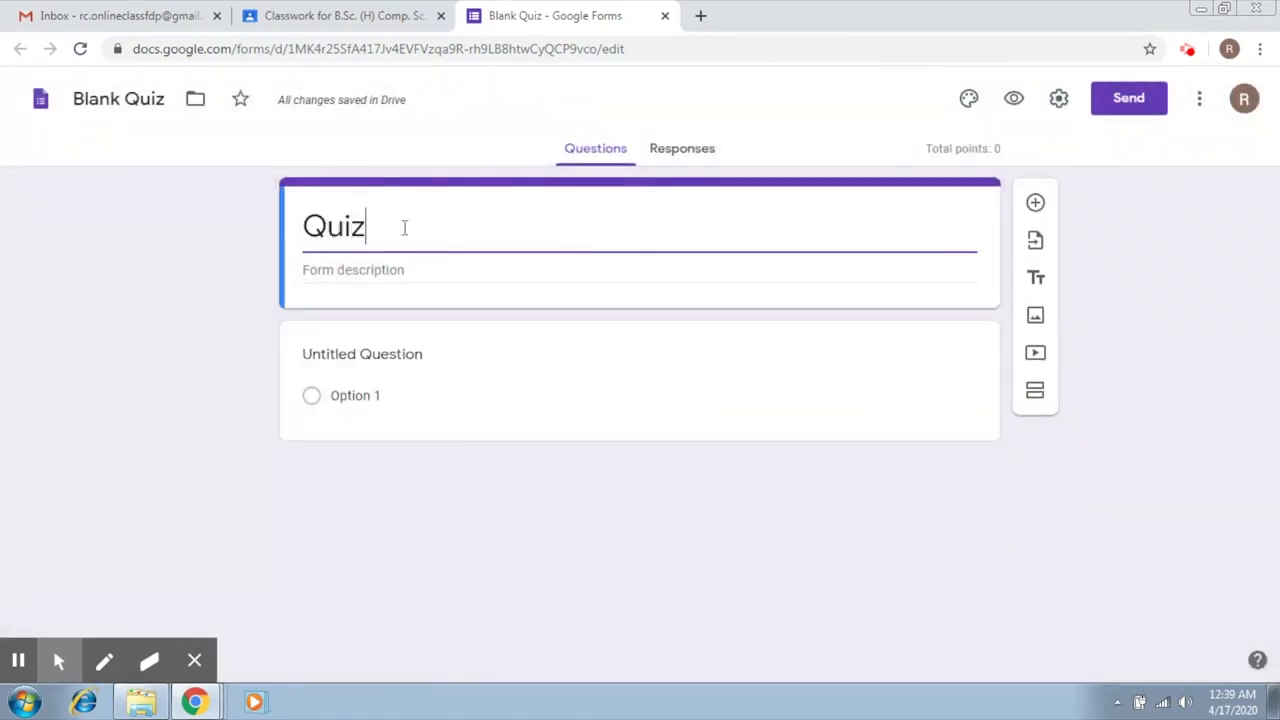
{"action": "type", "text": "1"}
- Enter "What is the value of pi" as the first question and set its type to Multiple choice
{"action": "left_click", "coordinate": [388, 358]}
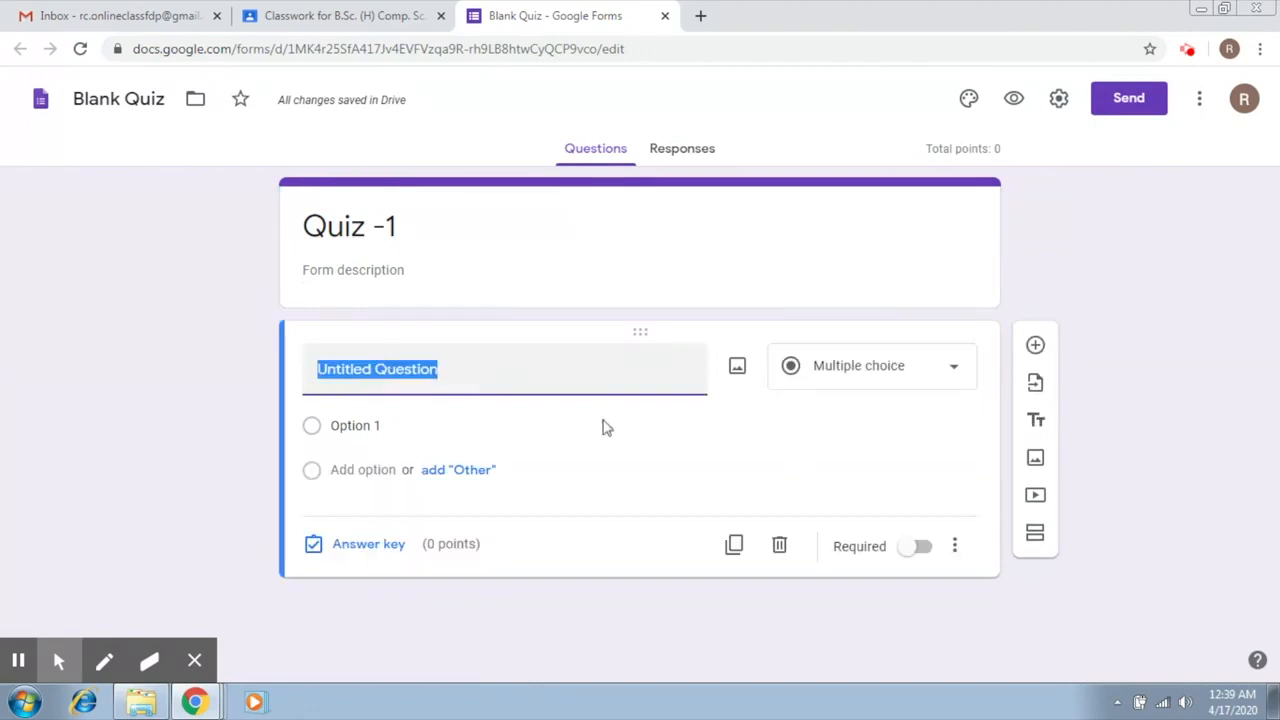
{"action": "left_click", "coordinate": [958, 378]}
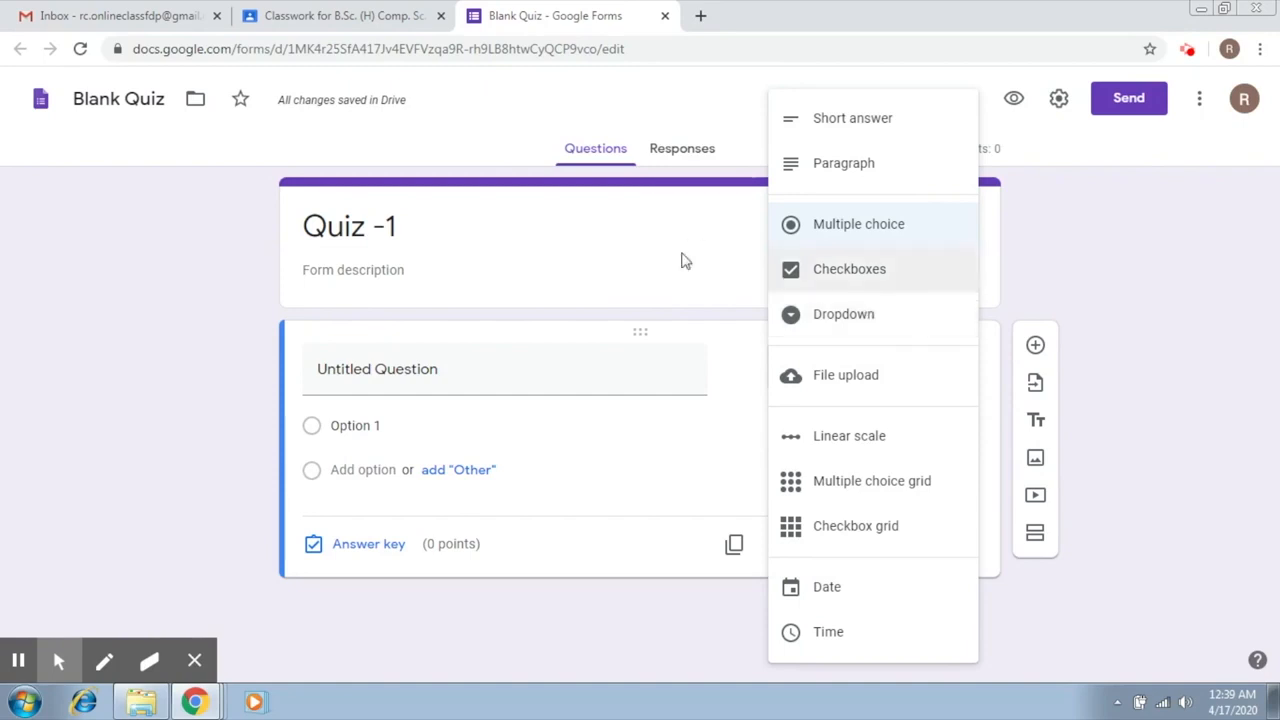
{"action": "left_click", "coordinate": [822, 226]}
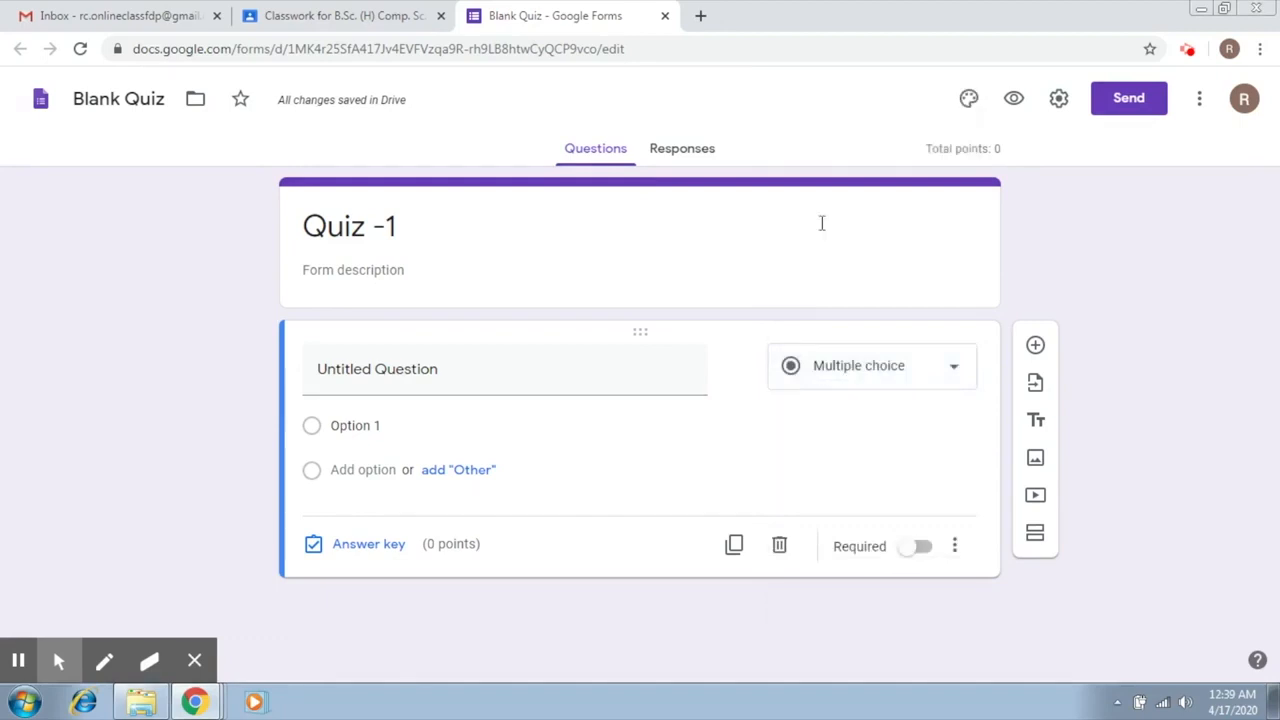
{"action": "left_click", "coordinate": [361, 372]}
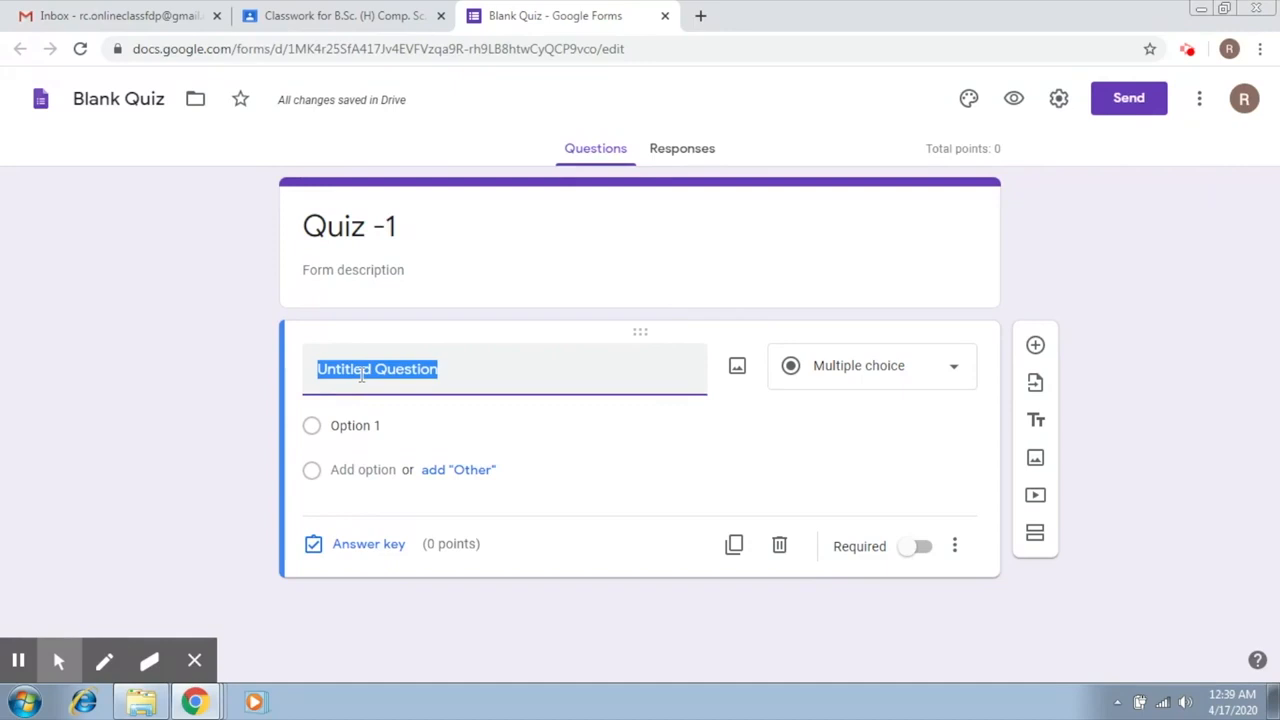
{"action": "type", "text": "What is the value of pi"}
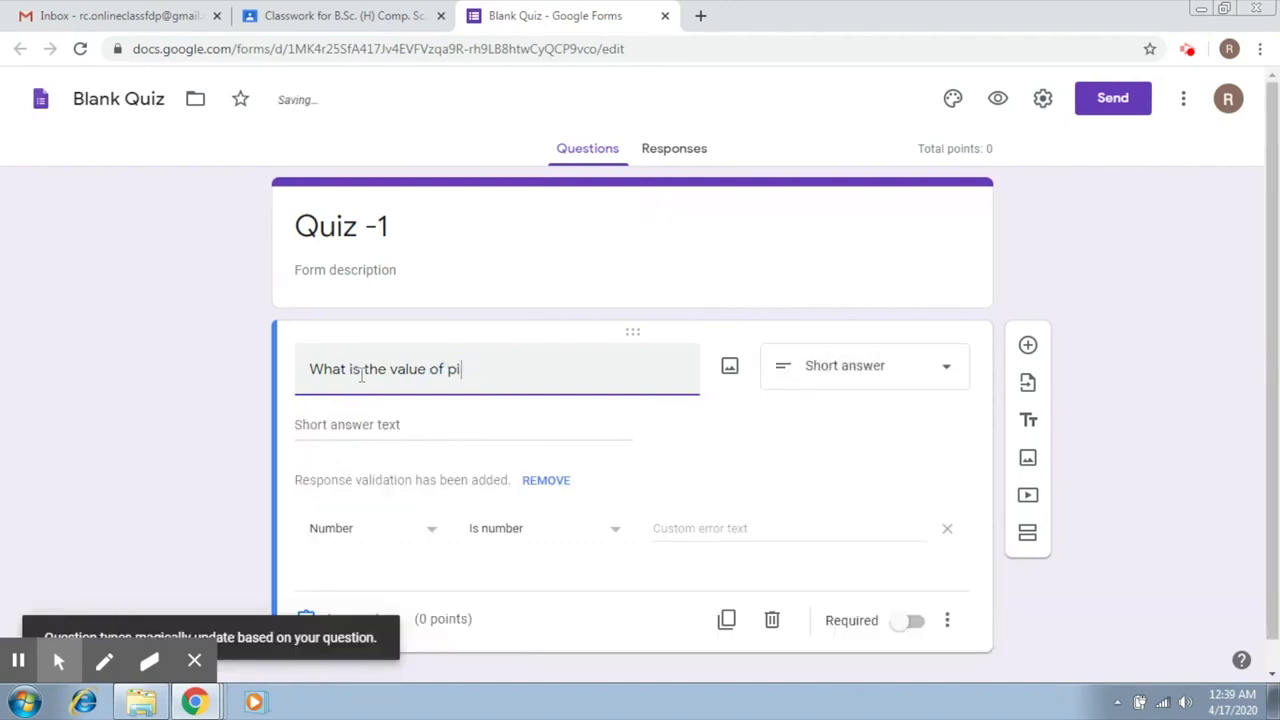
{"action": "left_click", "coordinate": [900, 374]}
{"action": "left_click", "coordinate": [855, 226]}
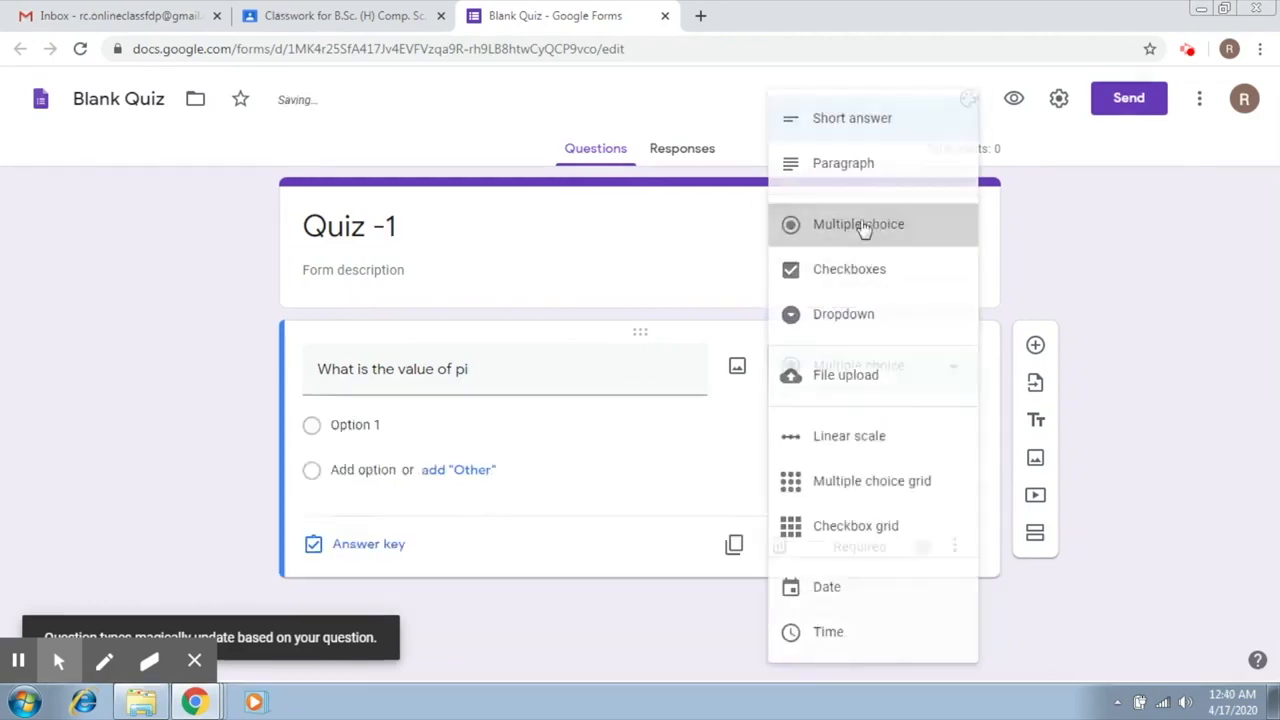
- Give the pi question four answer options: 3.14, 4.56, 9.01 and 2.4
{"action": "left_click", "coordinate": [343, 425]}
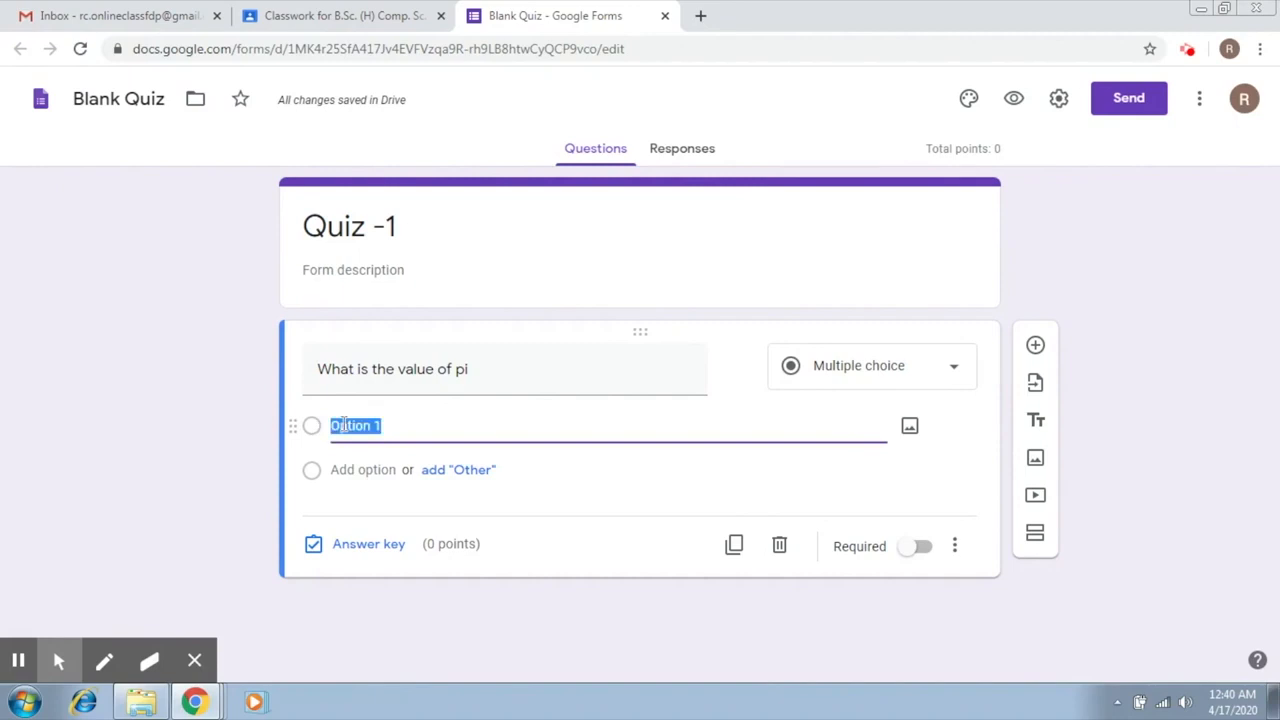
{"action": "type", "text": "3.14"}
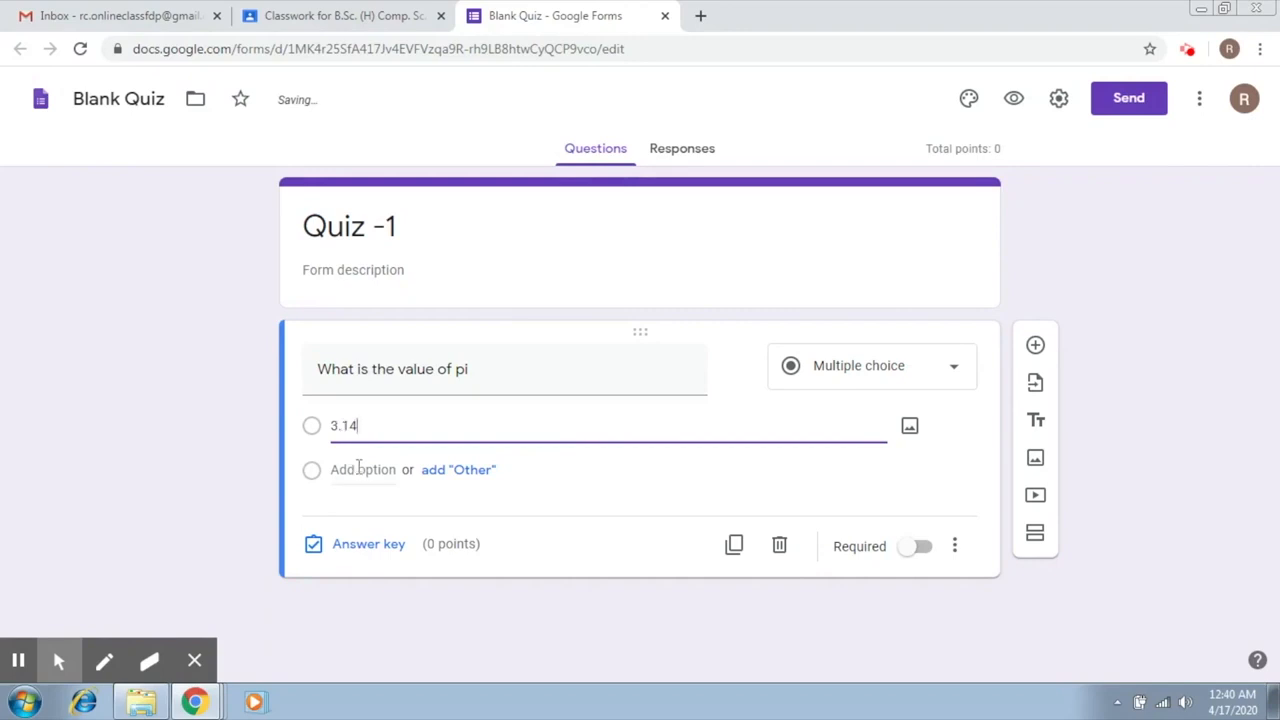
{"action": "left_click", "coordinate": [358, 469]}
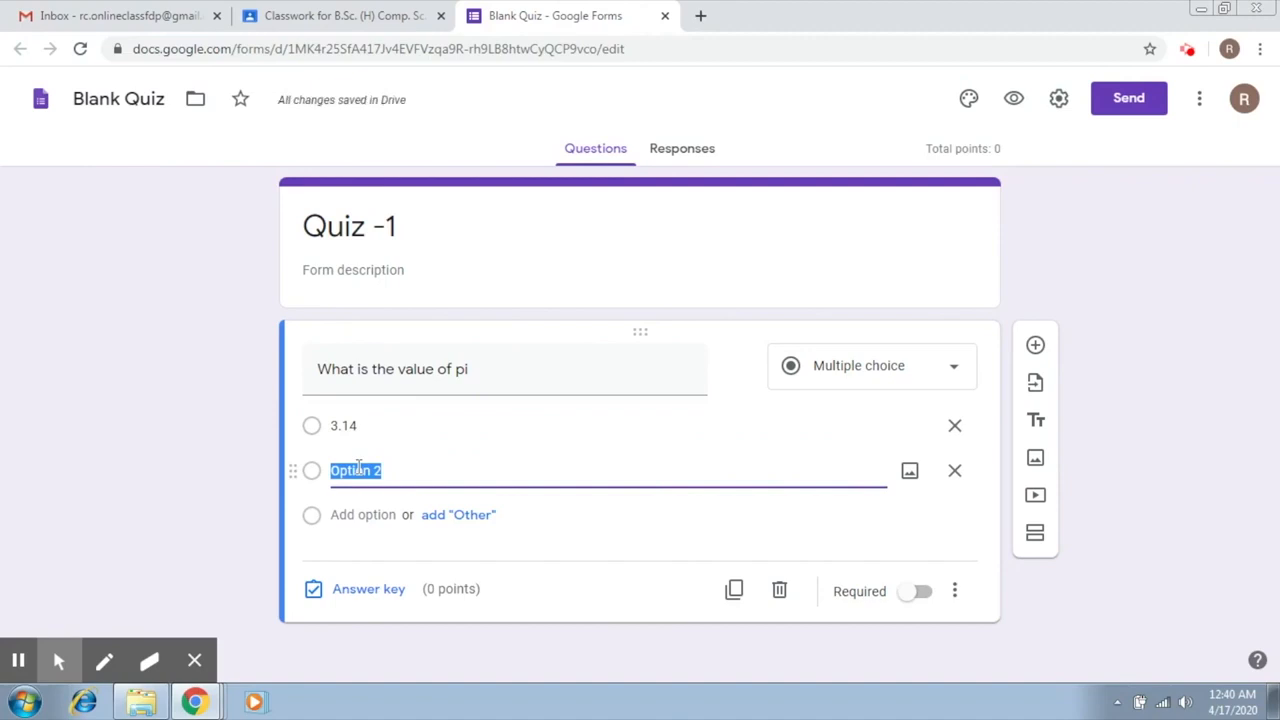
{"action": "type", "text": "4.56"}
{"action": "left_click", "coordinate": [355, 514]}
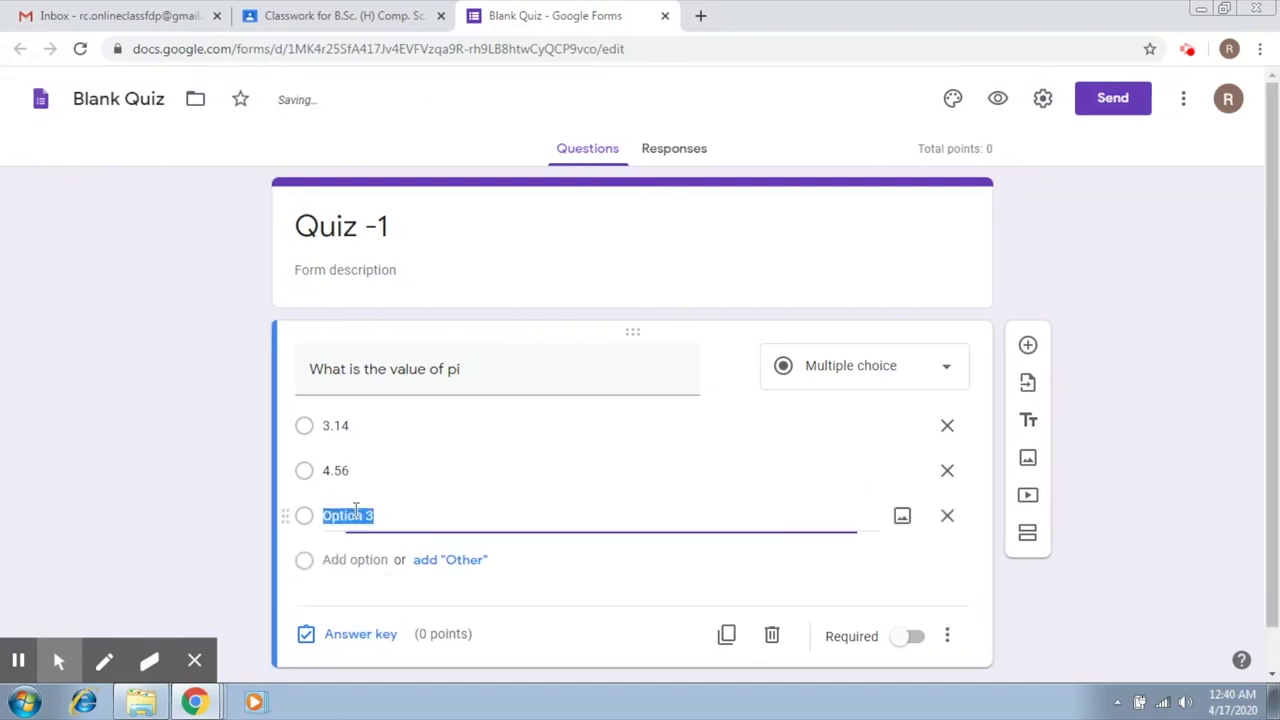
{"action": "type", "text": "9.01"}
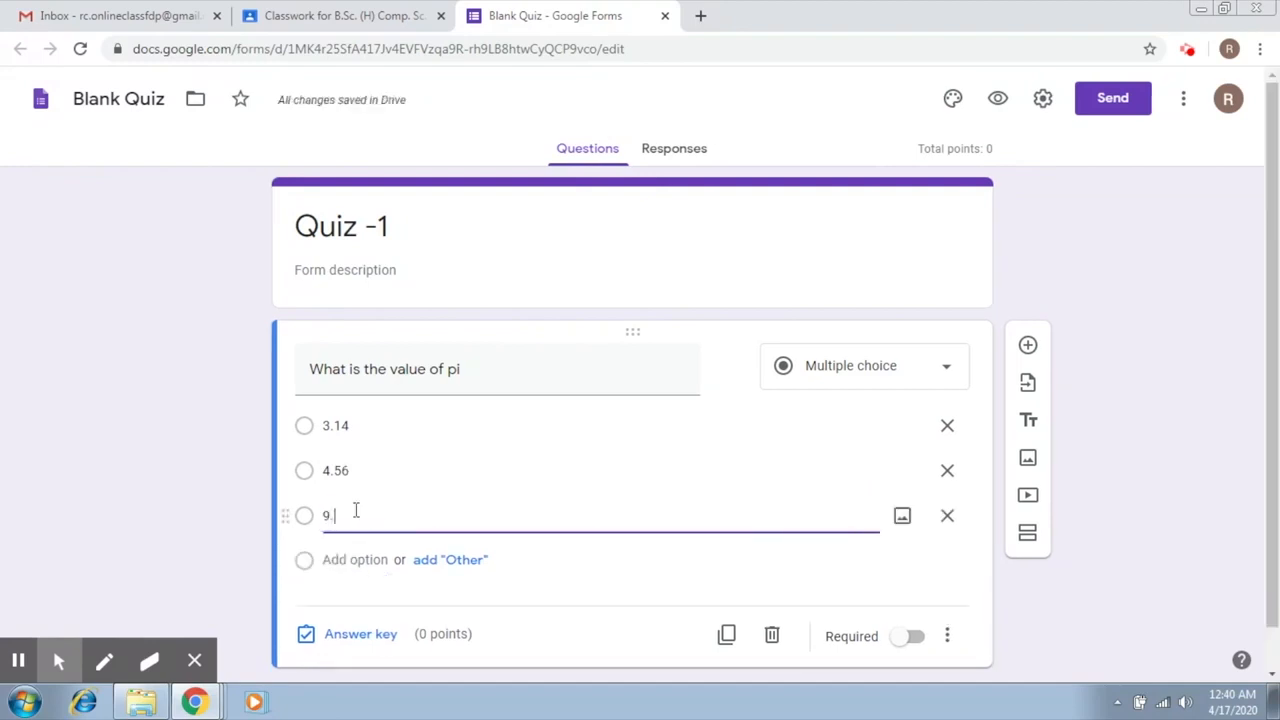
{"action": "left_click", "coordinate": [358, 559]}
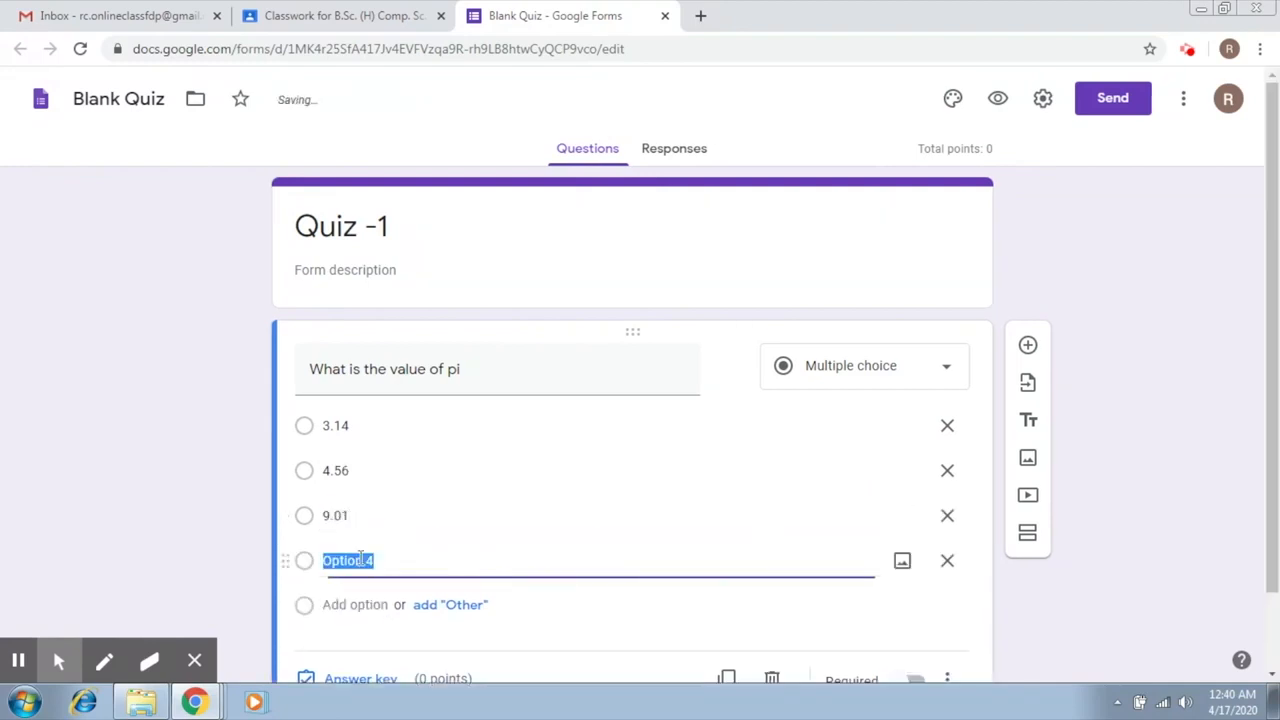
{"action": "type", "text": "2.4"}
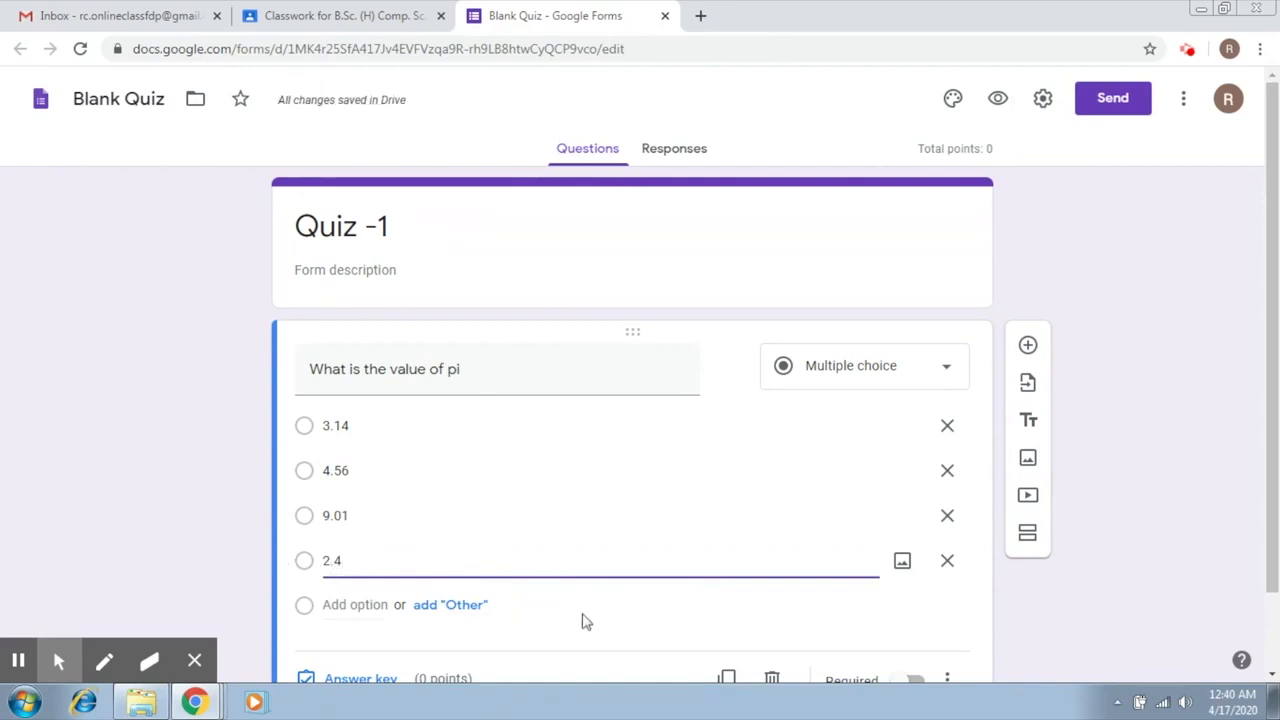
{"action": "left_click", "coordinate": [585, 622]}
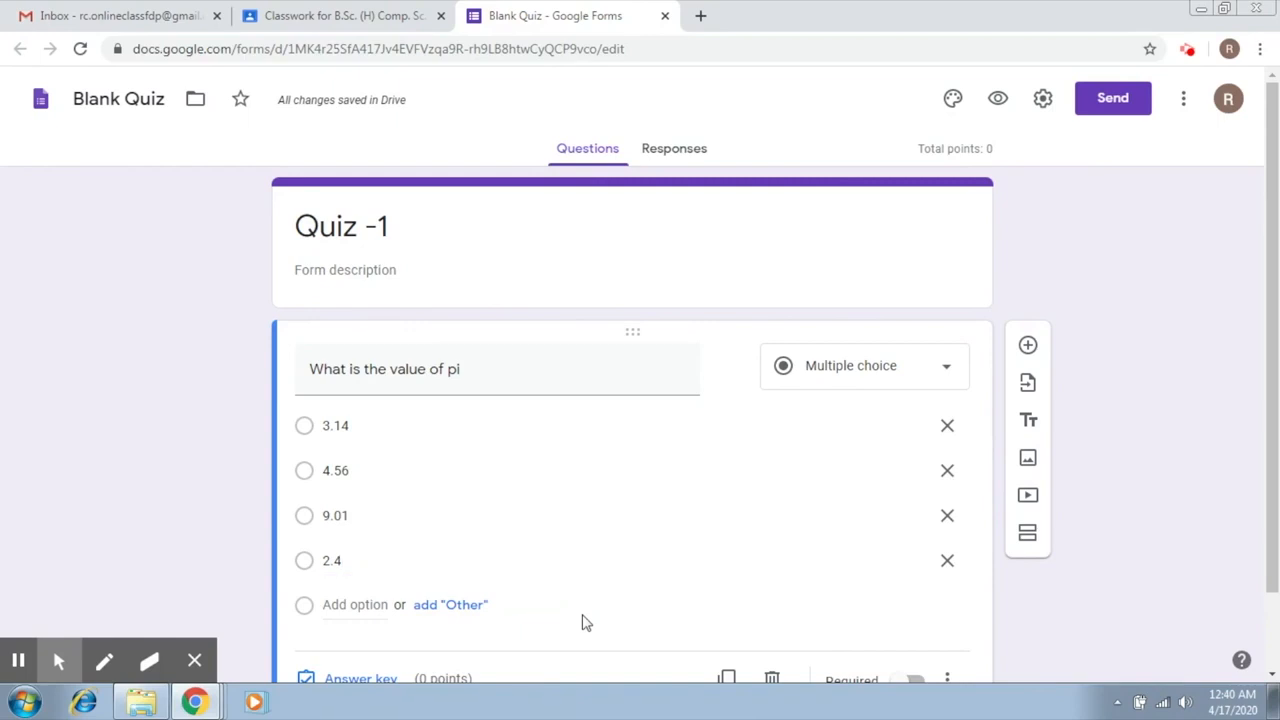
- Open the answer key of the pi question and set its score to 1 point
{"action": "scroll", "coordinate": [1228, 380], "scroll_direction": "down", "scroll_amount": 1}
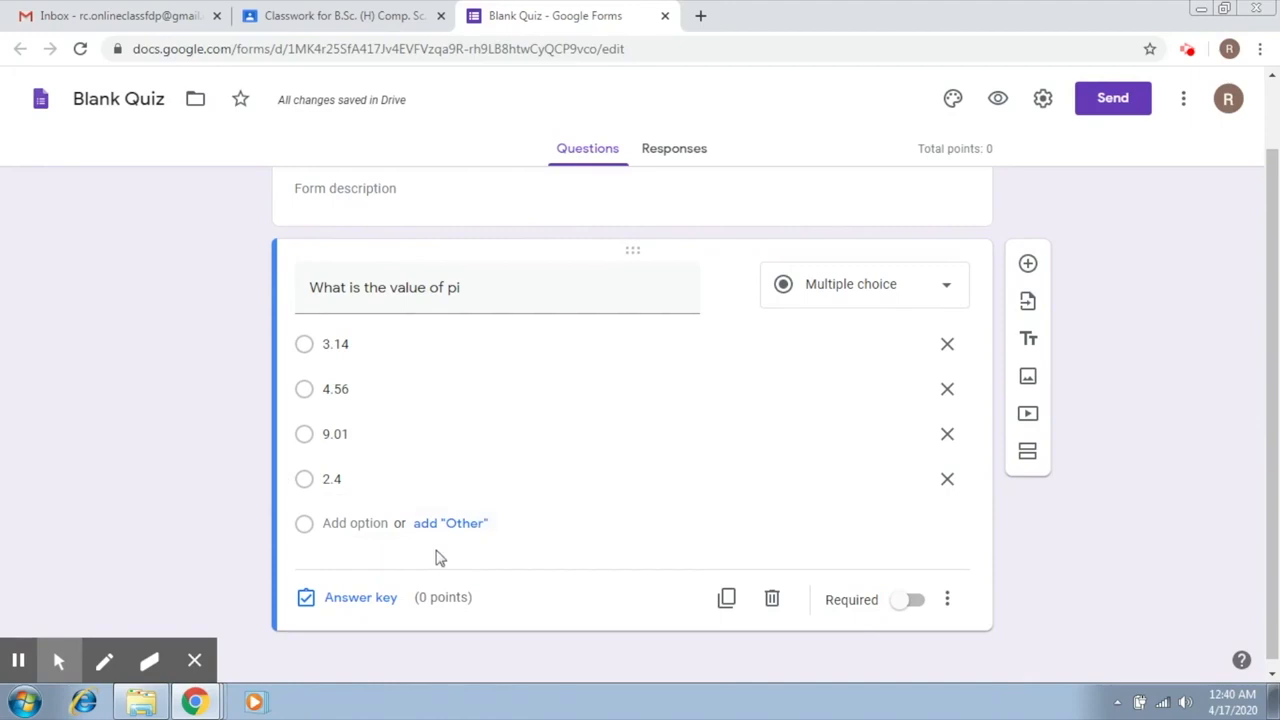
{"action": "left_click", "coordinate": [385, 600]}
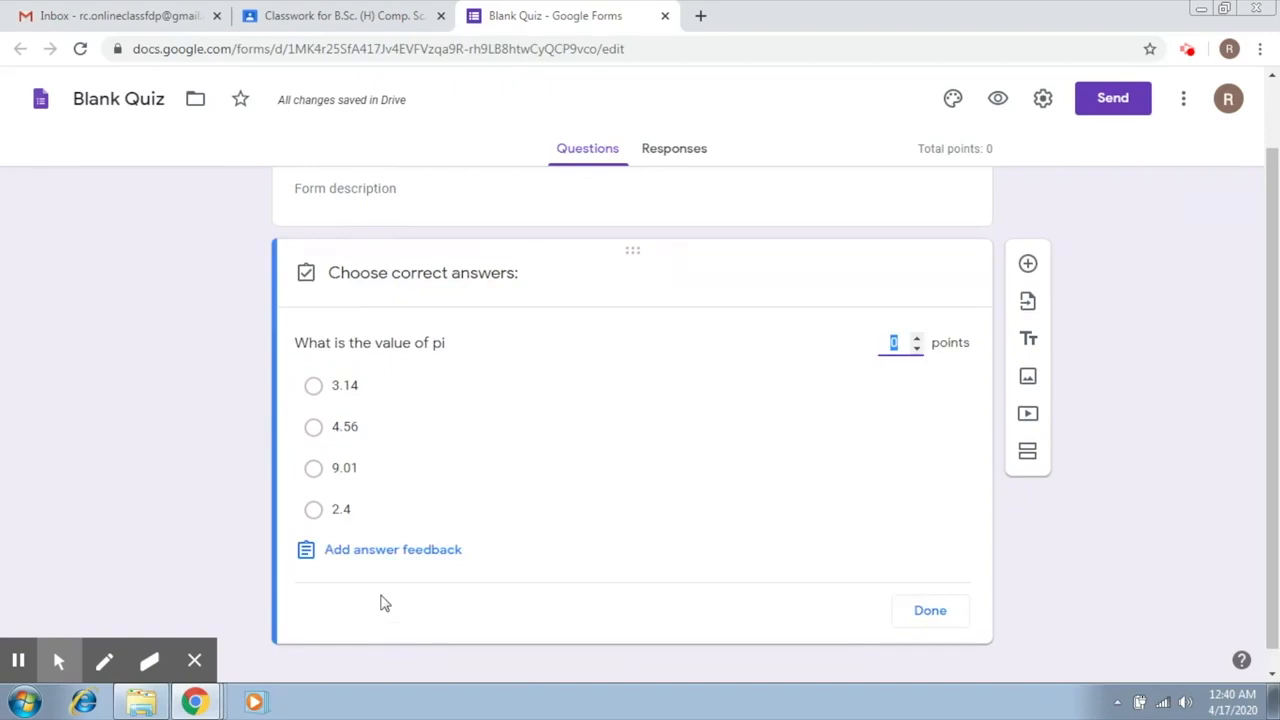
{"action": "left_click", "coordinate": [918, 340]}
- Add the feedback "The value is 3.14." for correct answers to the pi question
{"action": "left_click", "coordinate": [428, 549]}
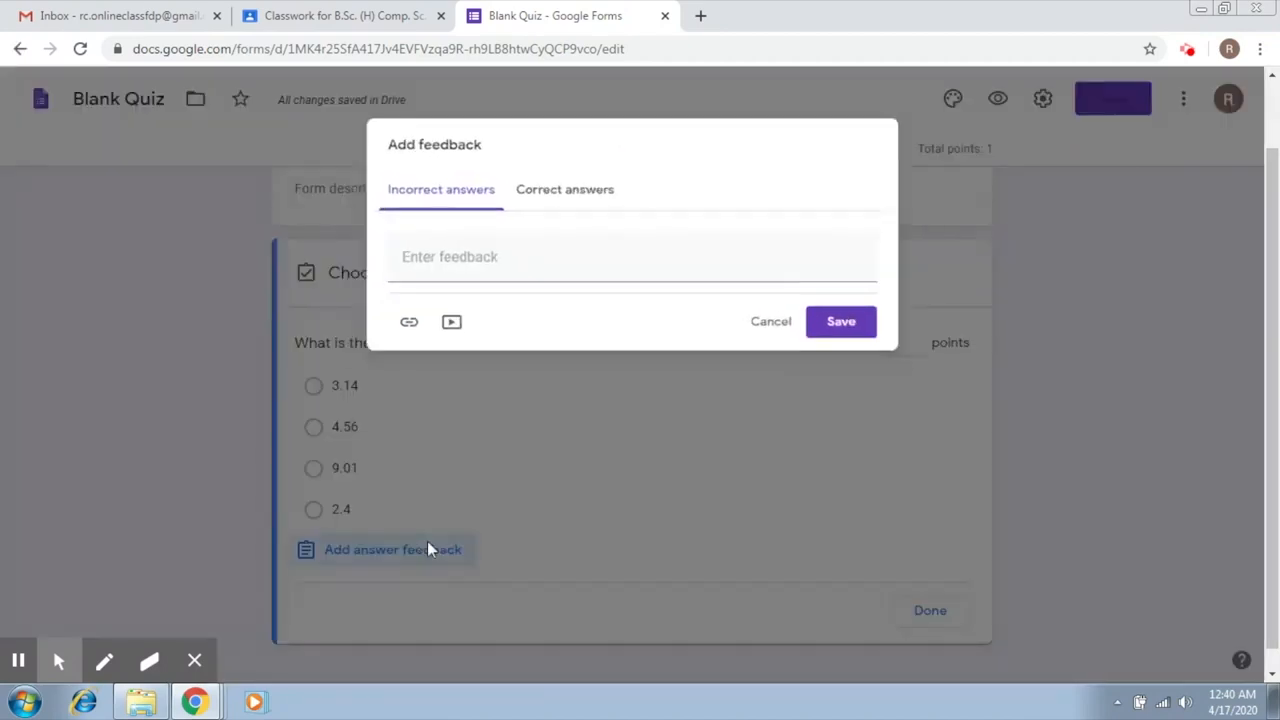
{"action": "left_click", "coordinate": [548, 190]}
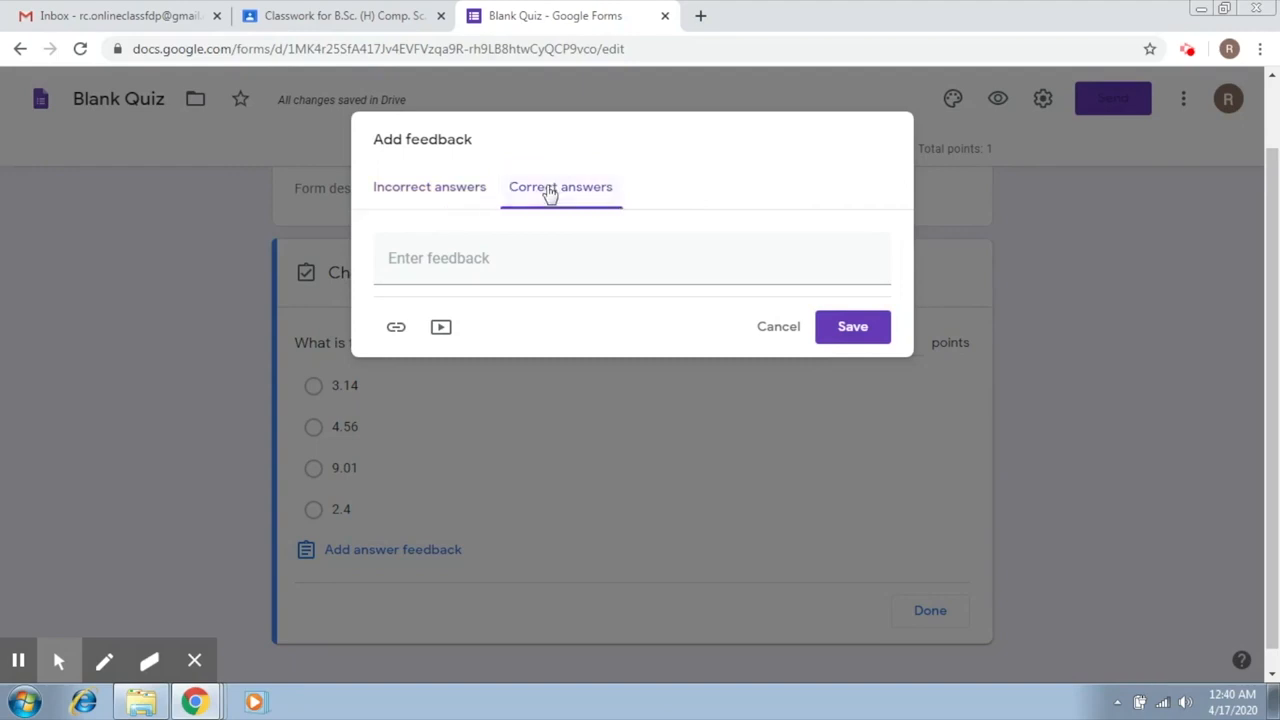
{"action": "left_click", "coordinate": [491, 261]}
{"action": "type", "text": "Th"}
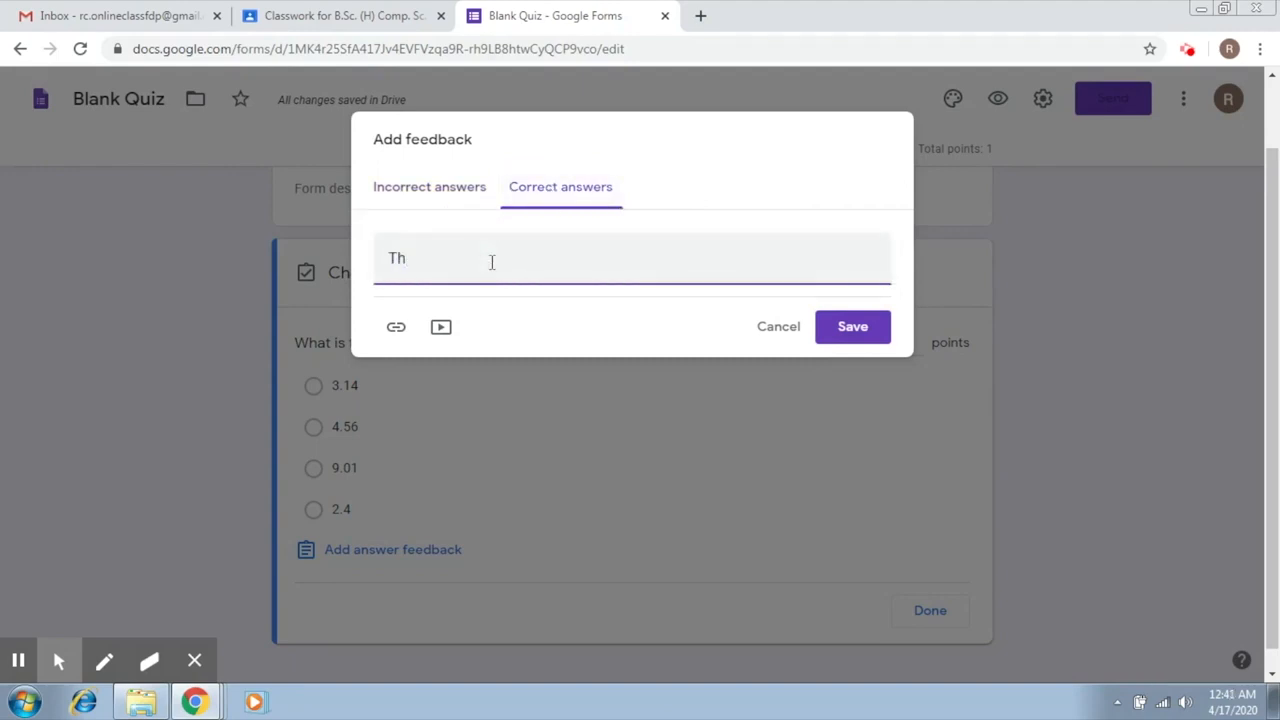
{"action": "type", "text": "e value is 3.14."}
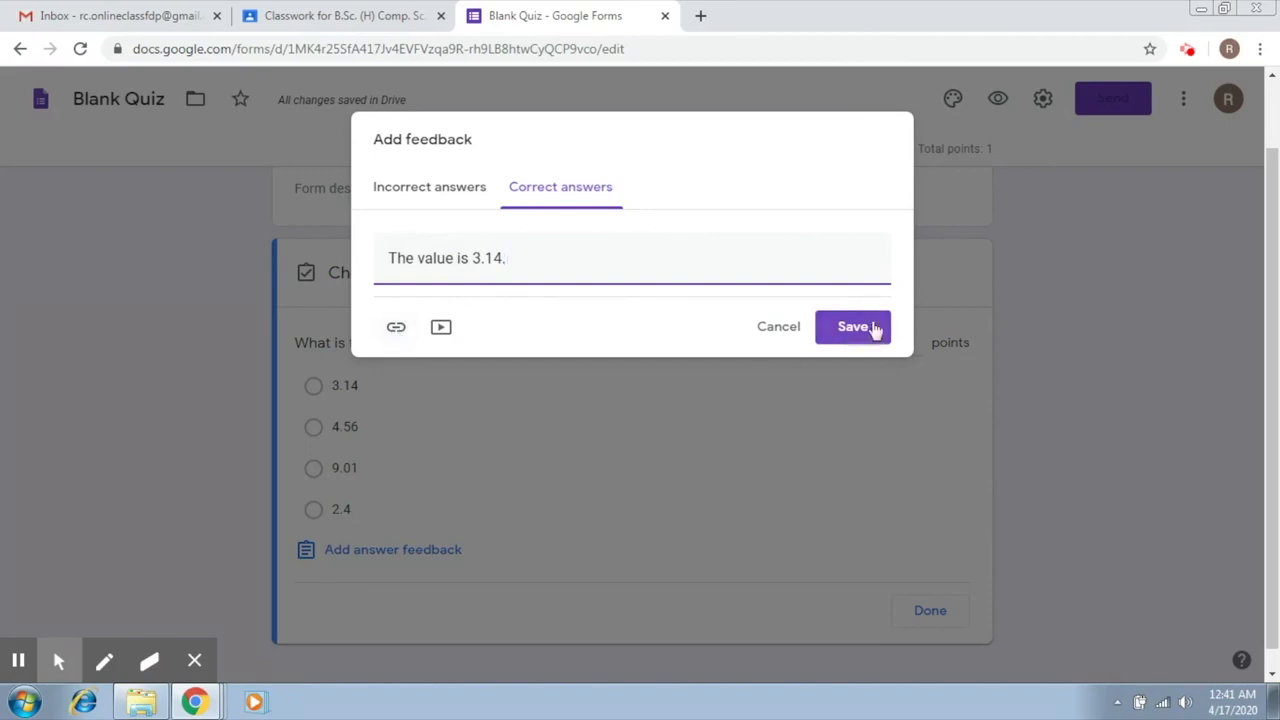
- Write feedback about the actual value for incorrect answers and save the feedback for the question
{"action": "left_click", "coordinate": [463, 190]}
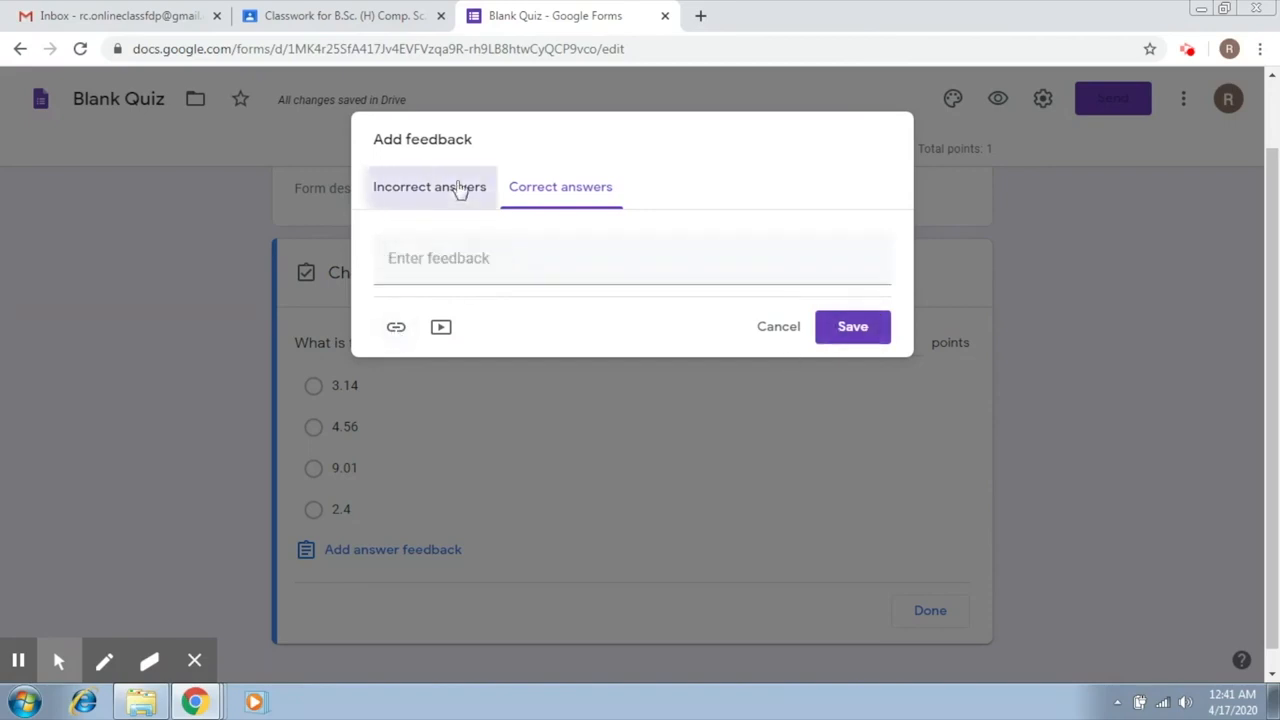
{"action": "type", "text": "The value"}
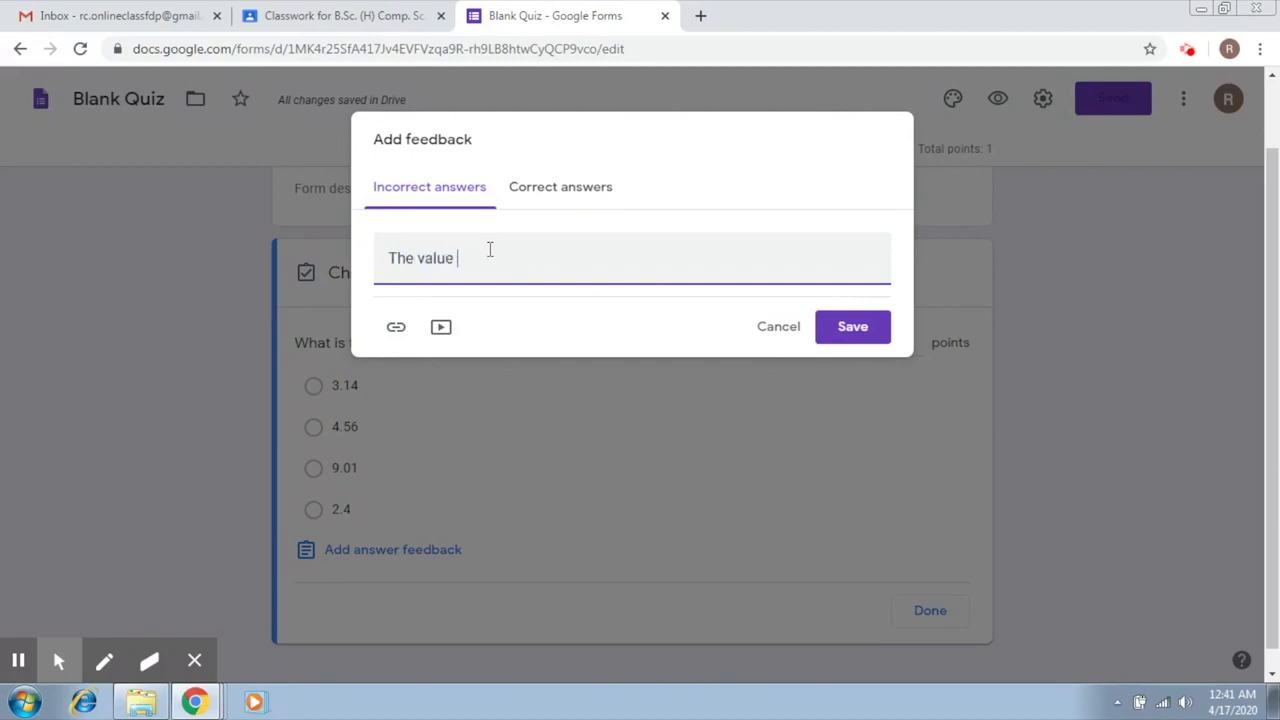
{"action": "key", "text": "BackSpace"}
{"action": "key", "text": "BackSpace"}
{"action": "key", "text": "BackSpace"}
{"action": "type", "text": "ctual"}
{"action": "left_click", "coordinate": [850, 326]}
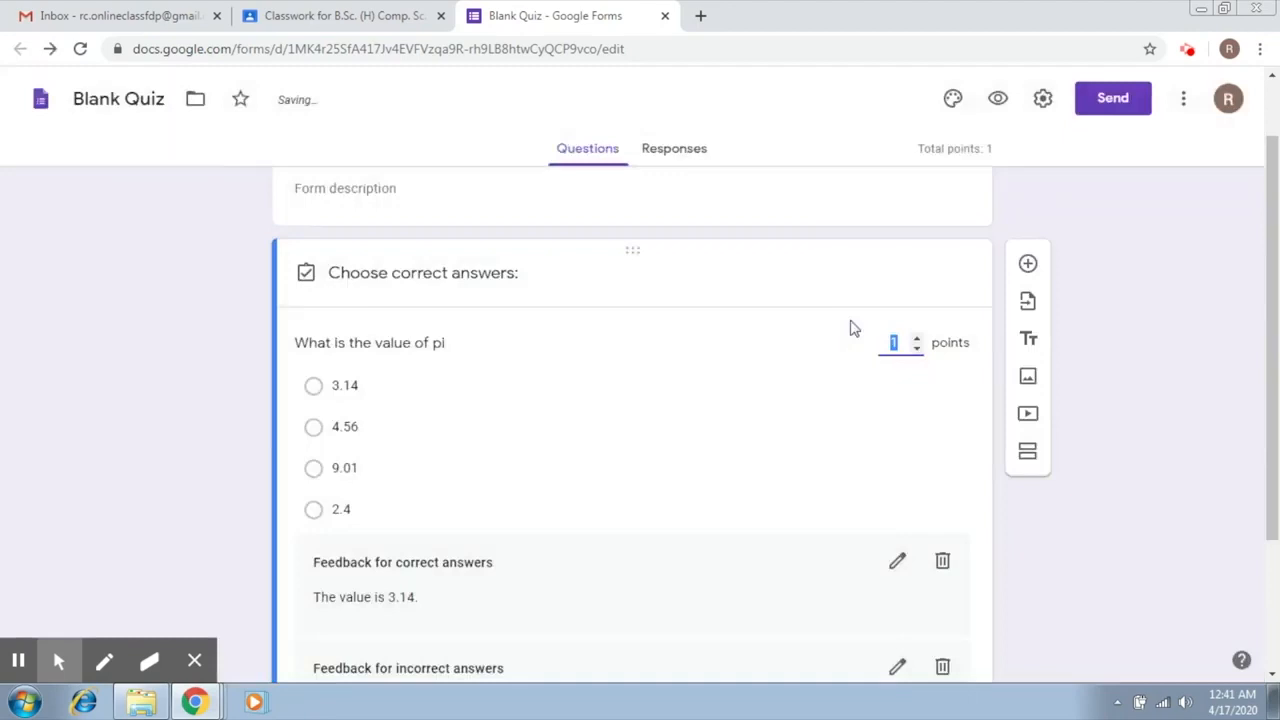
- Mark 3.14 as the only correct answer in the pi question's answer key
{"action": "left_click_drag", "start_coordinate": [1268, 380], "coordinate": [1276, 310]}
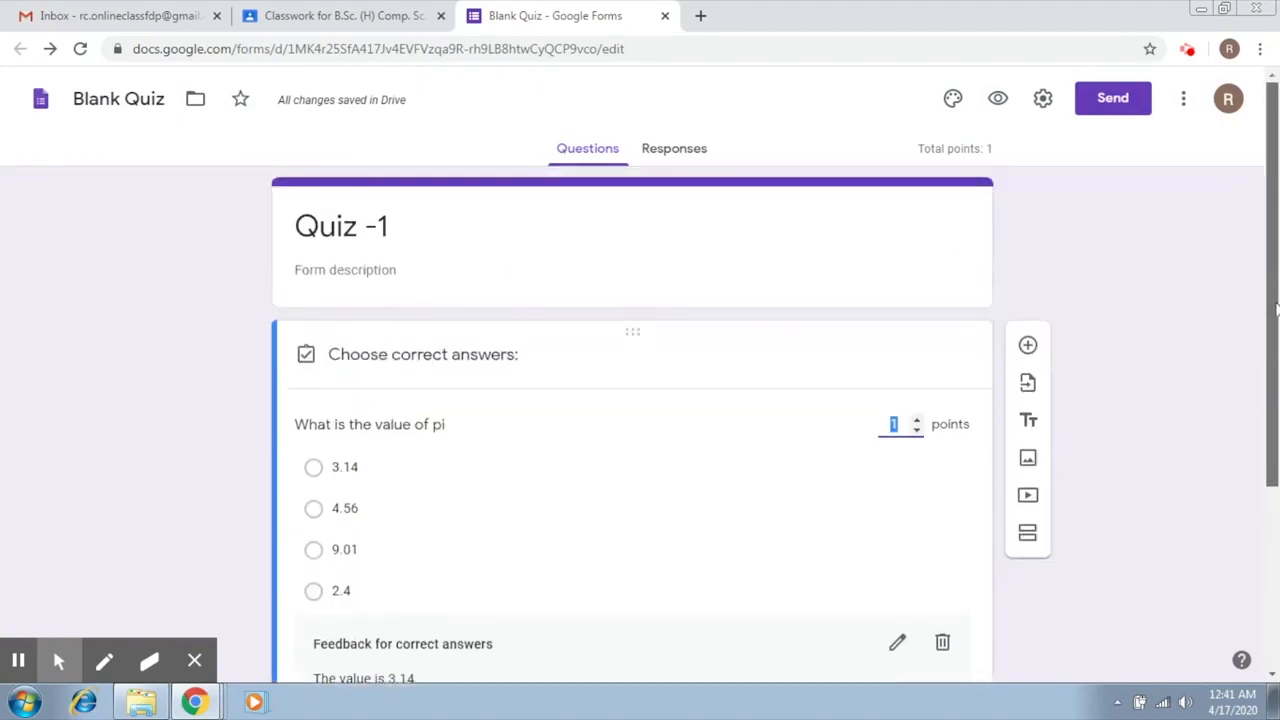
{"action": "left_click_drag", "start_coordinate": [1276, 310], "coordinate": [1277, 483]}
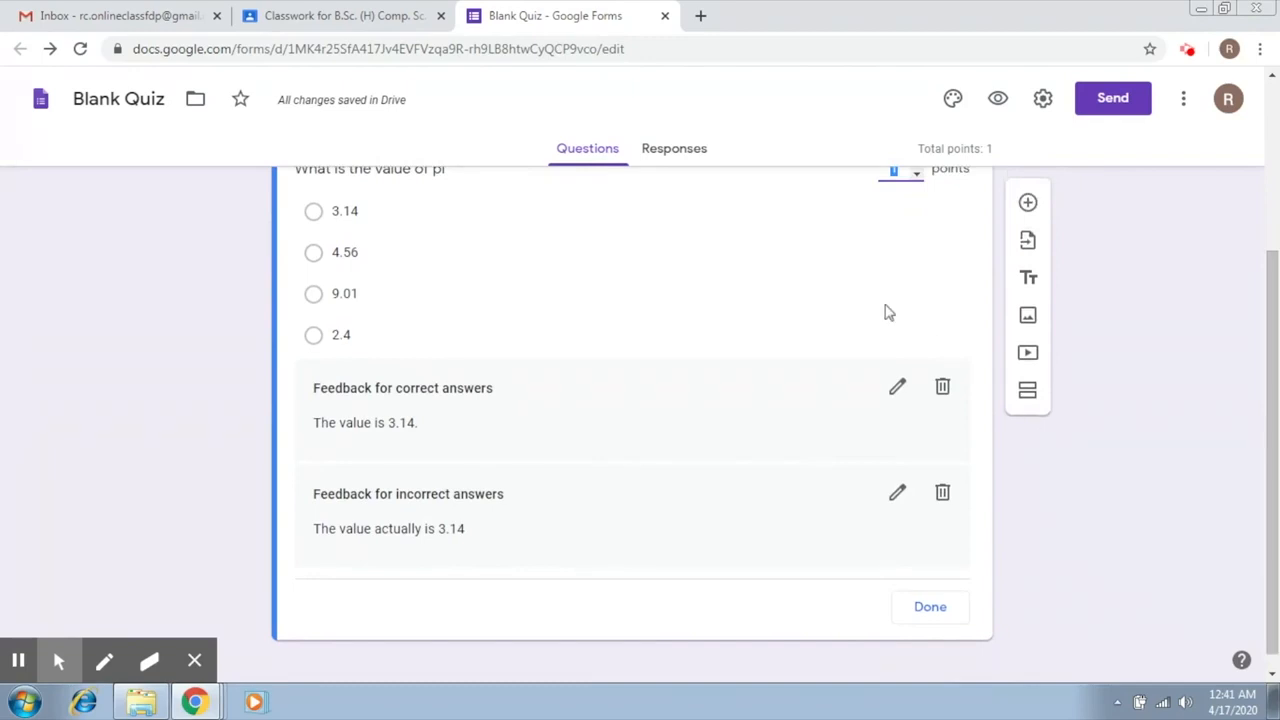
{"action": "left_click", "coordinate": [860, 306]}
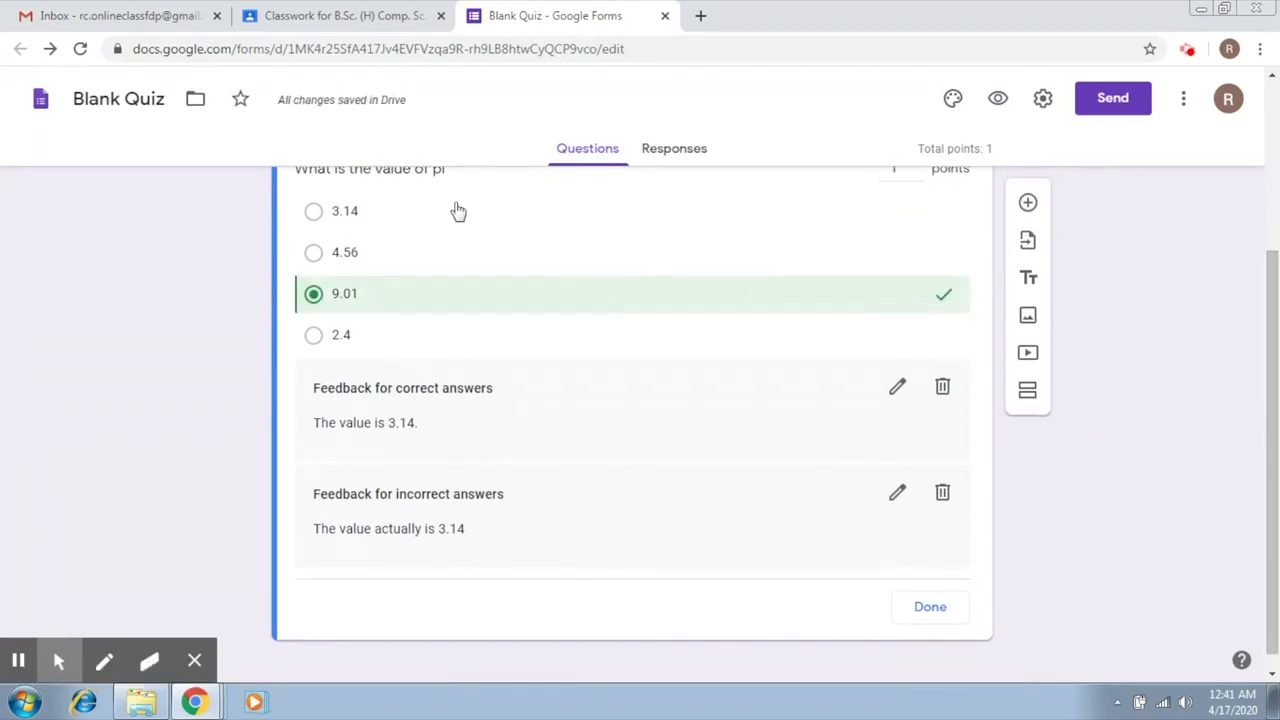
{"action": "left_click", "coordinate": [344, 214]}
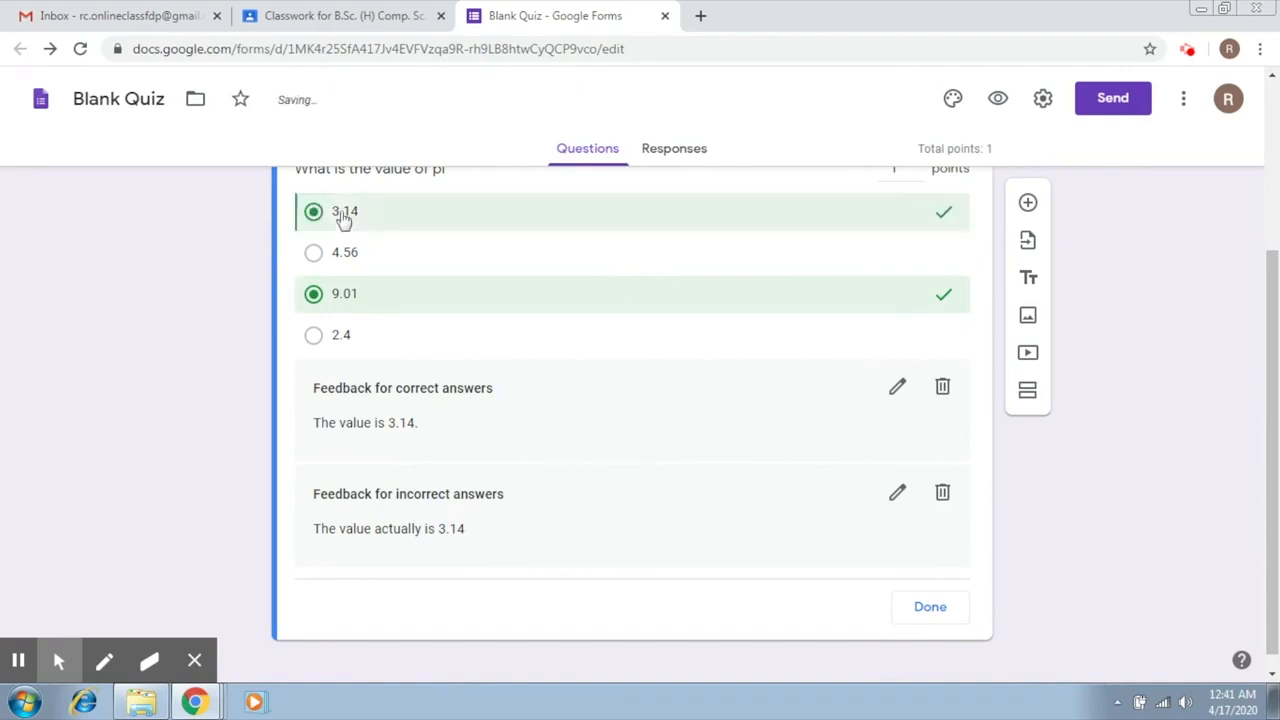
{"action": "left_click", "coordinate": [313, 293]}
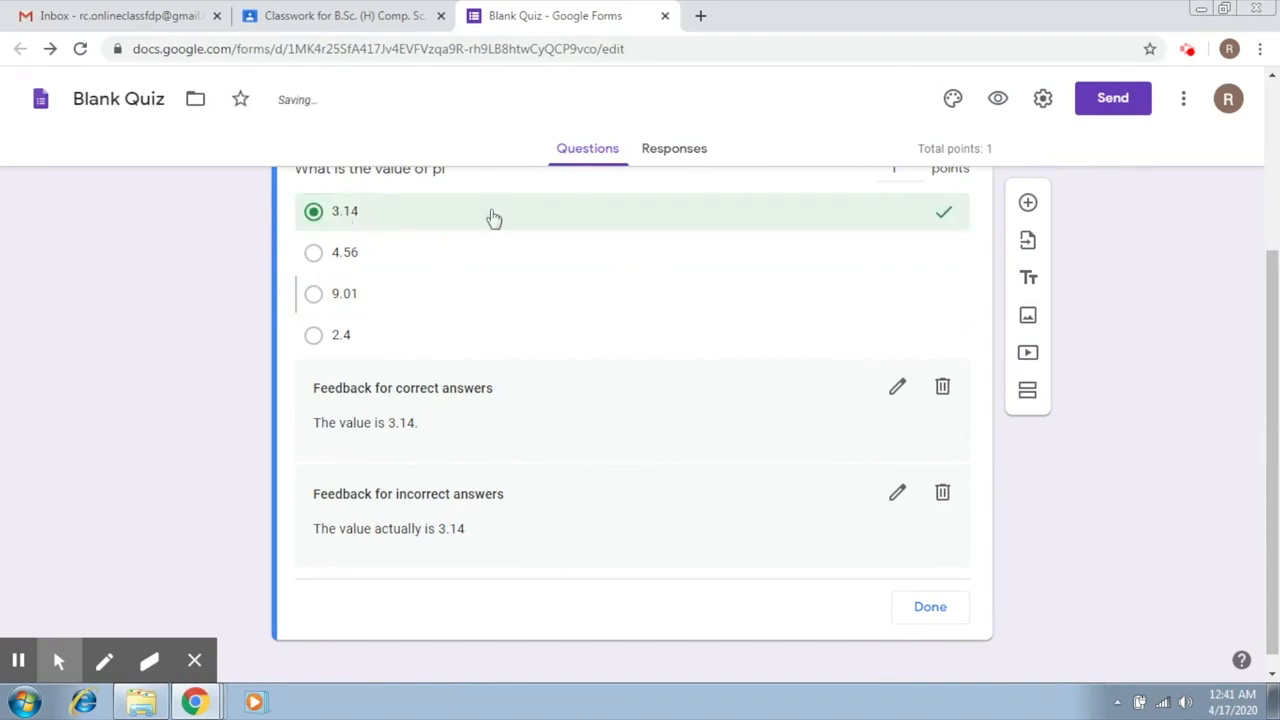
- Add a new blank multiple-choice question below the pi question
{"action": "left_click_drag", "start_coordinate": [1277, 334], "coordinate": [1276, 260]}
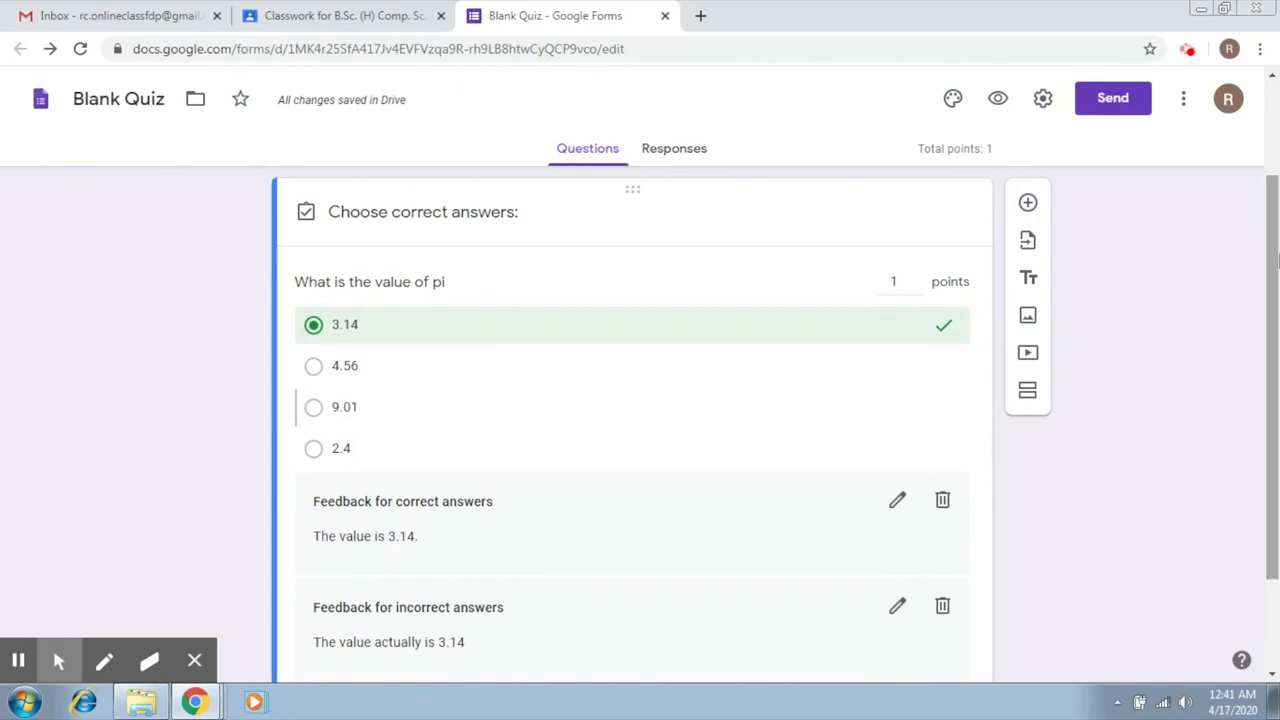
{"action": "mouse_move", "coordinate": [1277, 260]}
{"action": "left_mouse_down"}
{"action": "mouse_move", "coordinate": [1277, 165]}
{"action": "mouse_move", "coordinate": [1277, 245]}
{"action": "left_mouse_up"}
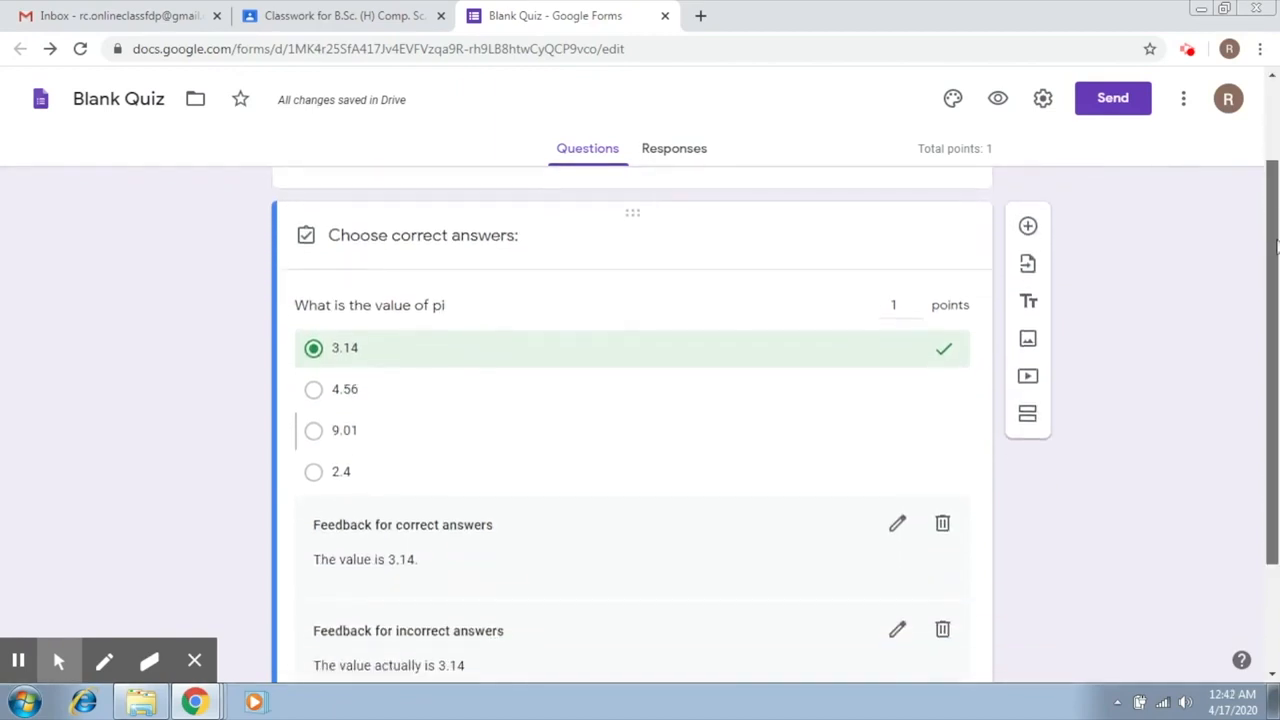
{"action": "left_click", "coordinate": [1030, 226]}
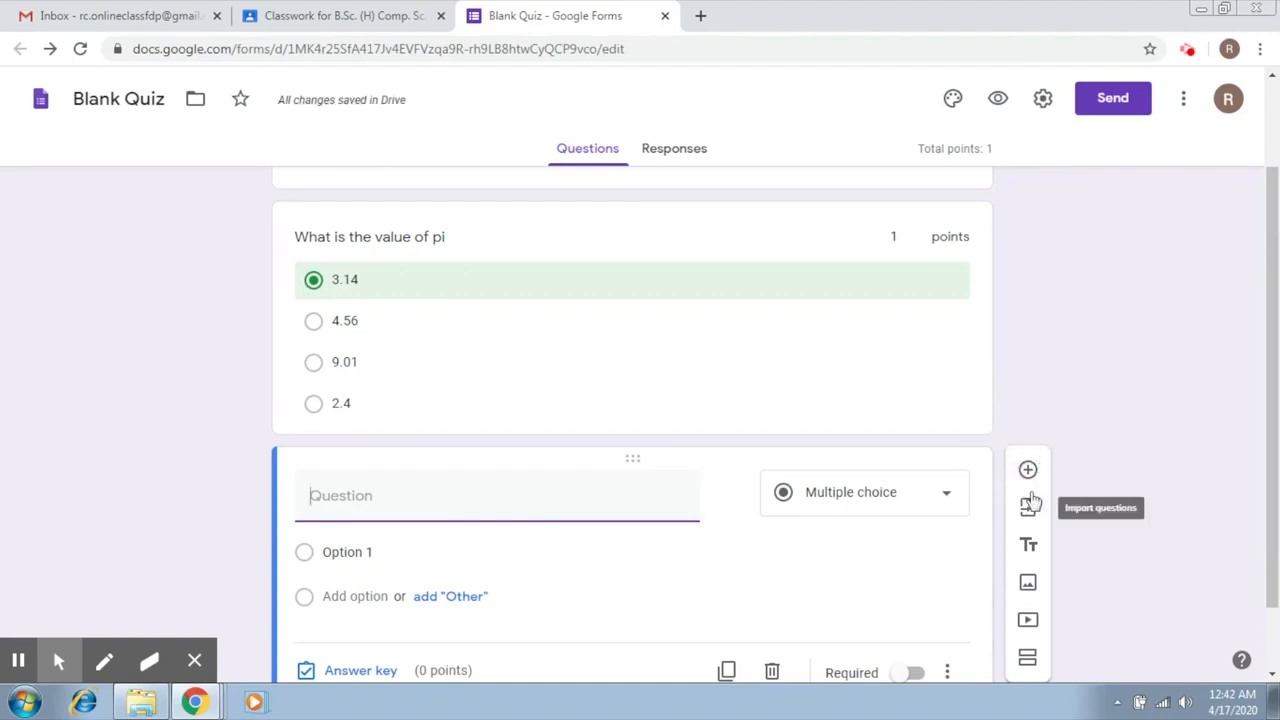
{"action": "left_click_drag", "start_coordinate": [1277, 400], "coordinate": [1277, 465]}
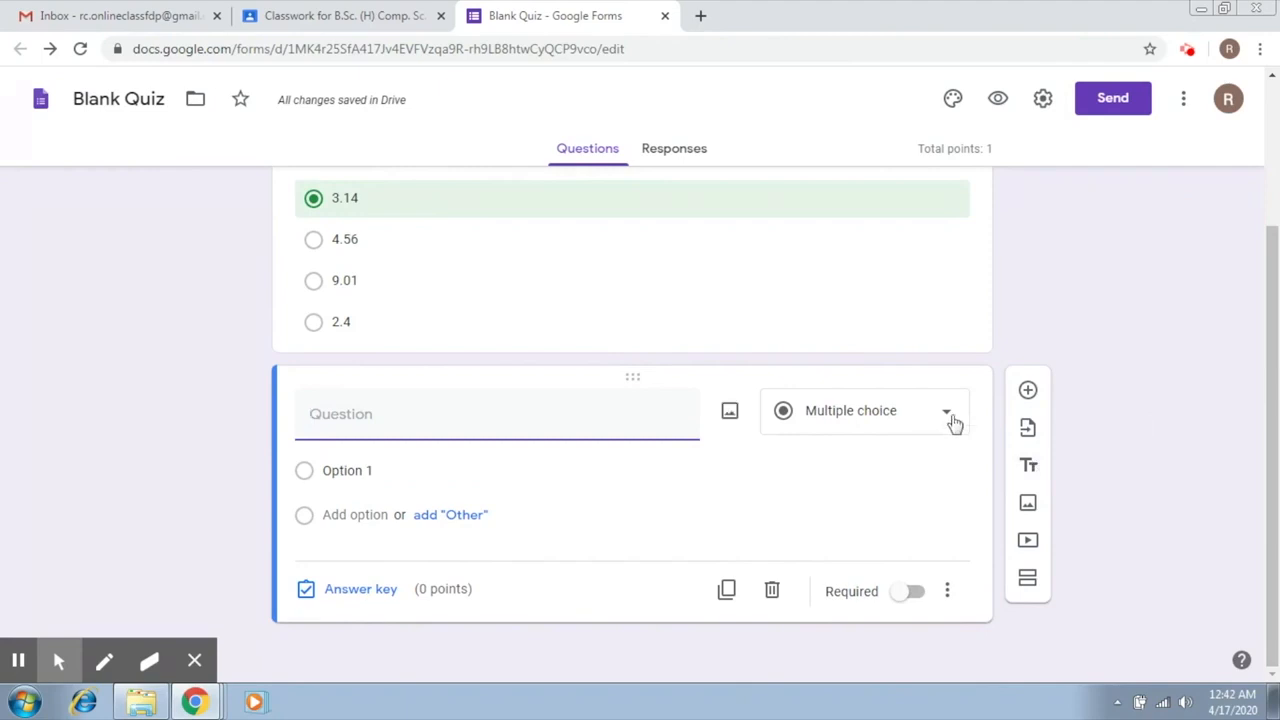
- Return to the pi question, finish its answer key and make the question required
{"action": "left_click_drag", "start_coordinate": [1273, 458], "coordinate": [1273, 318]}
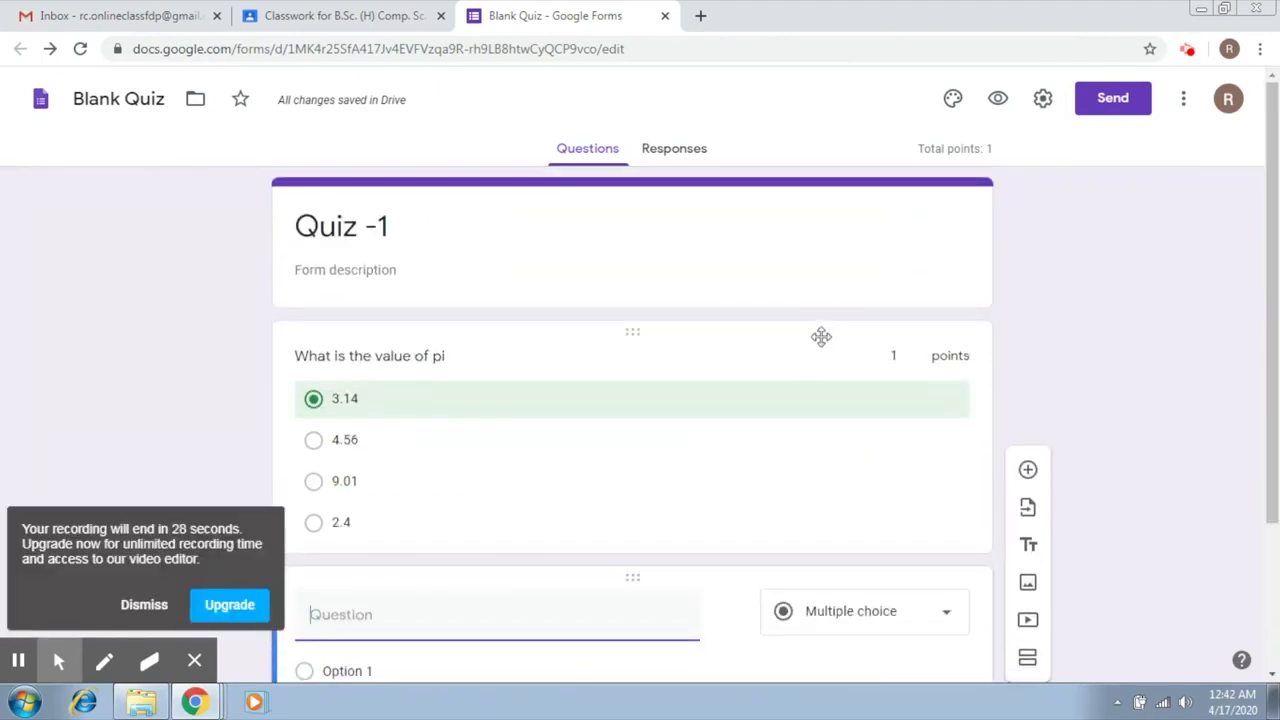
{"action": "left_click", "coordinate": [785, 377]}
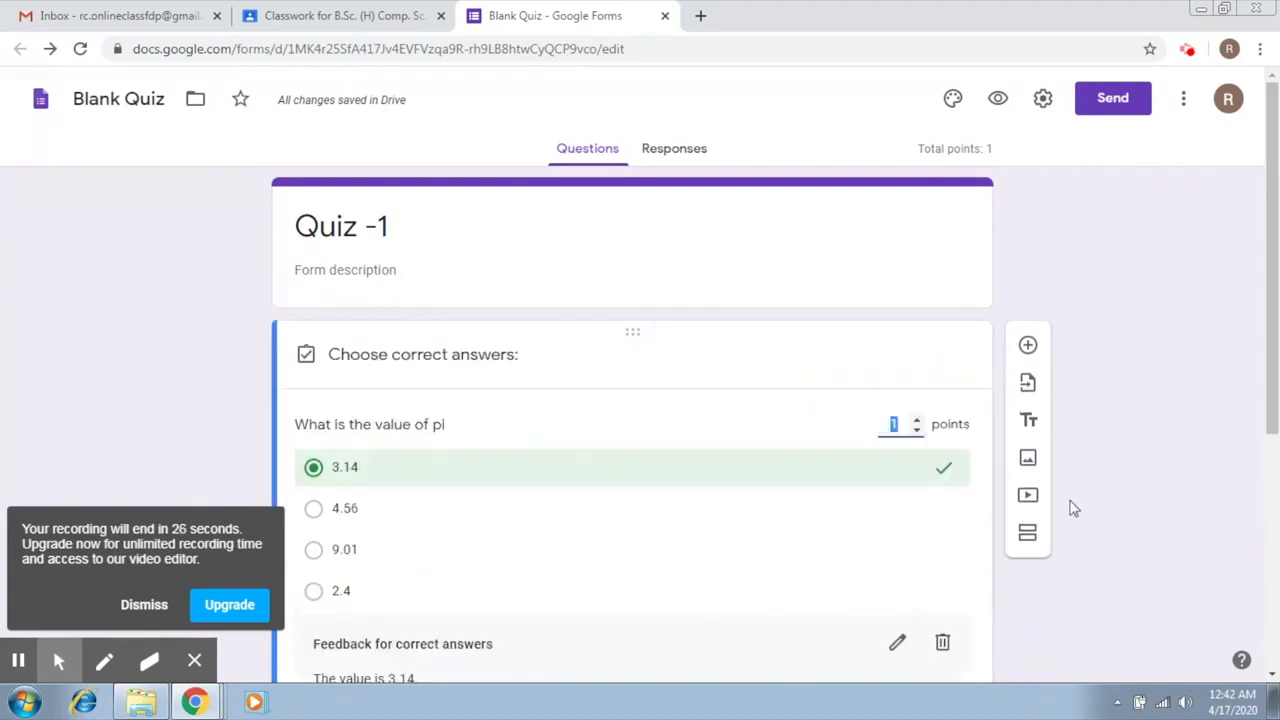
{"action": "left_click_drag", "start_coordinate": [1276, 265], "coordinate": [1276, 438]}
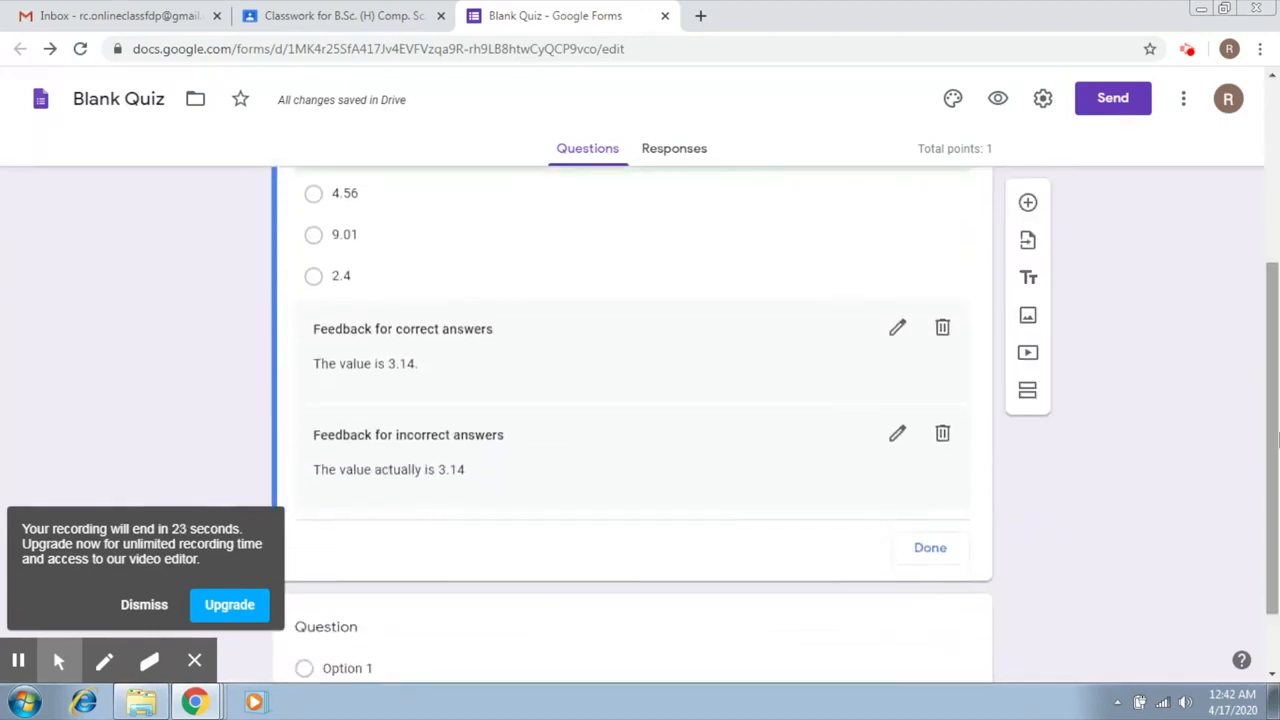
{"action": "left_click", "coordinate": [929, 549]}
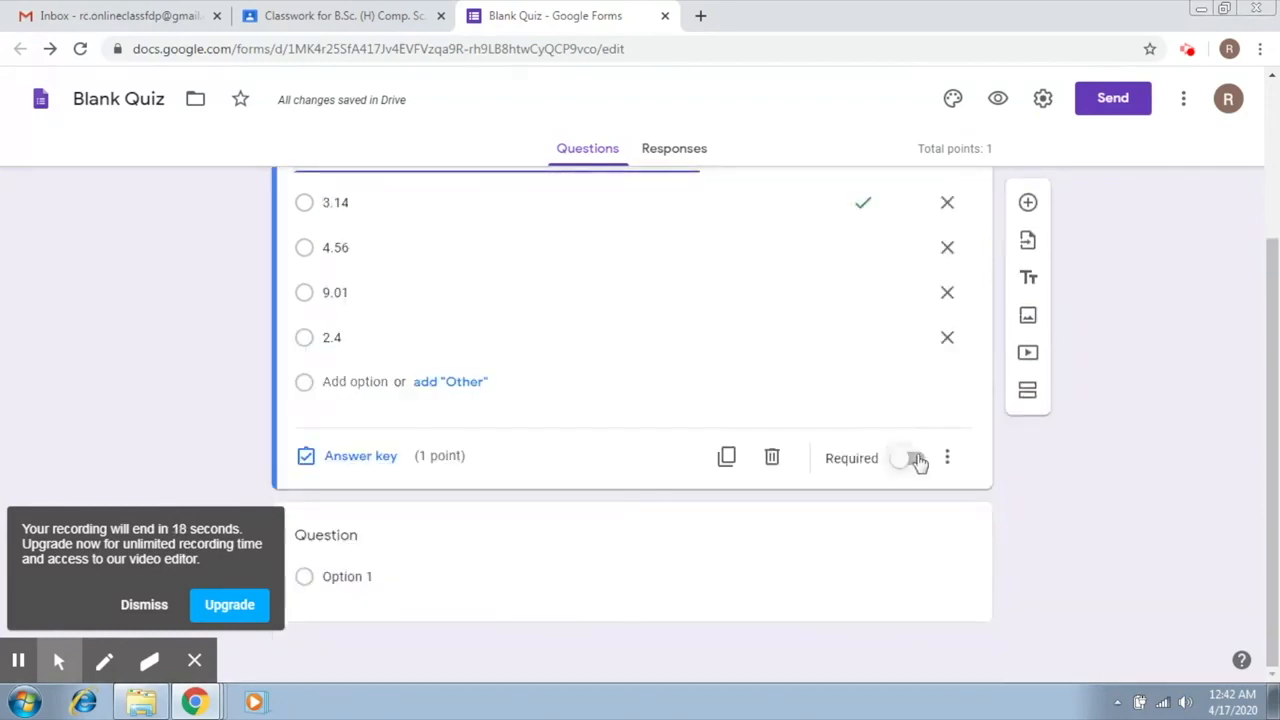
{"action": "left_click", "coordinate": [157, 603]}
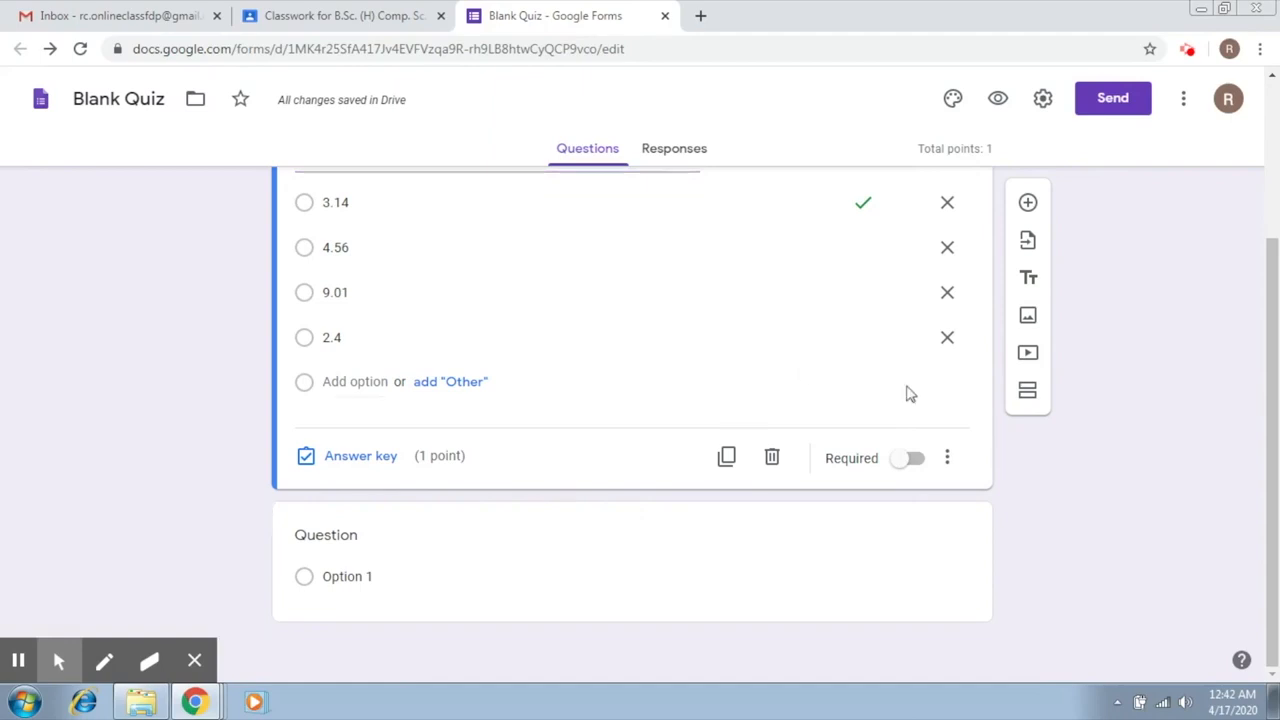
{"action": "left_click", "coordinate": [914, 458]}
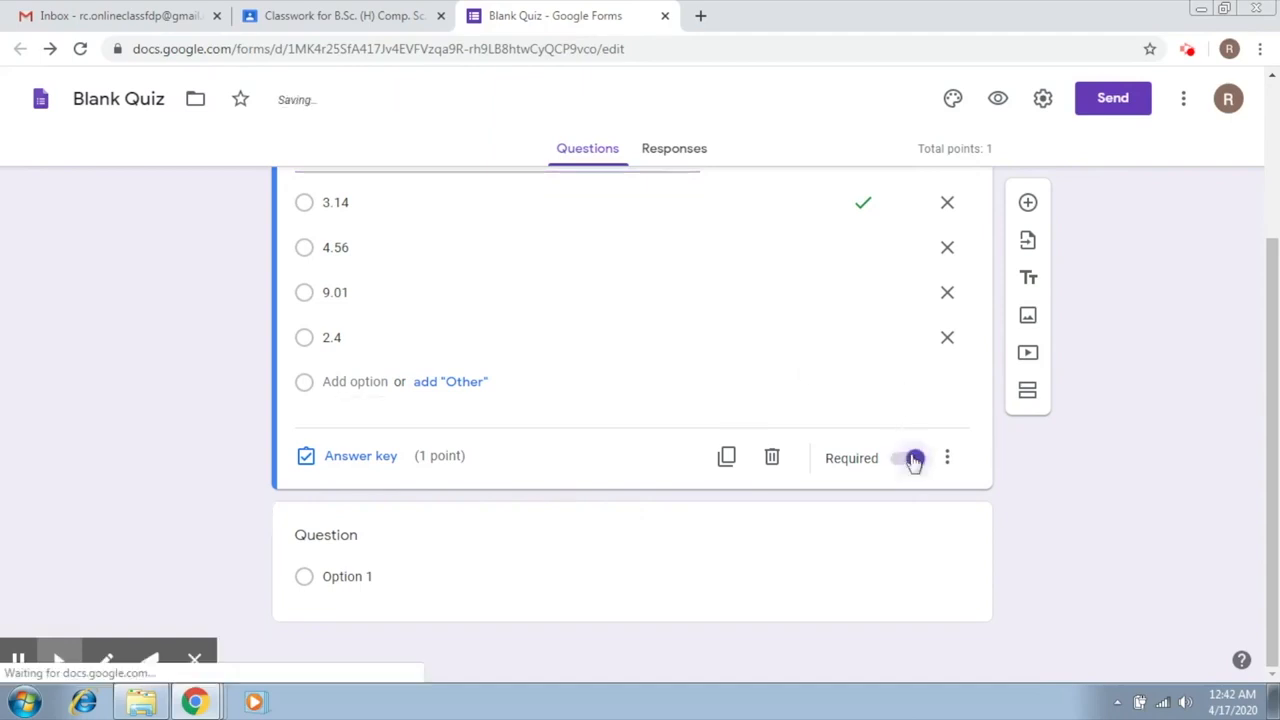